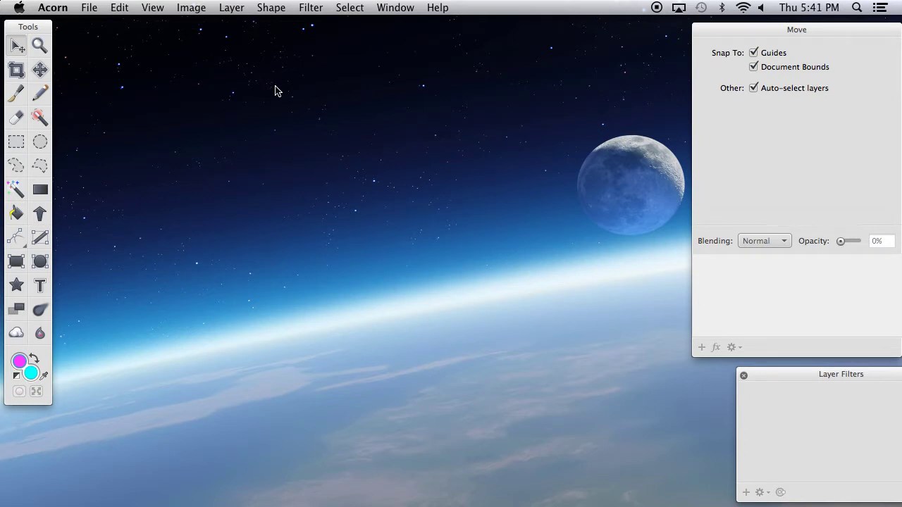
# Create a new blank 700×700 px image and shift its window slightly right
pyautogui.click(88, 7)
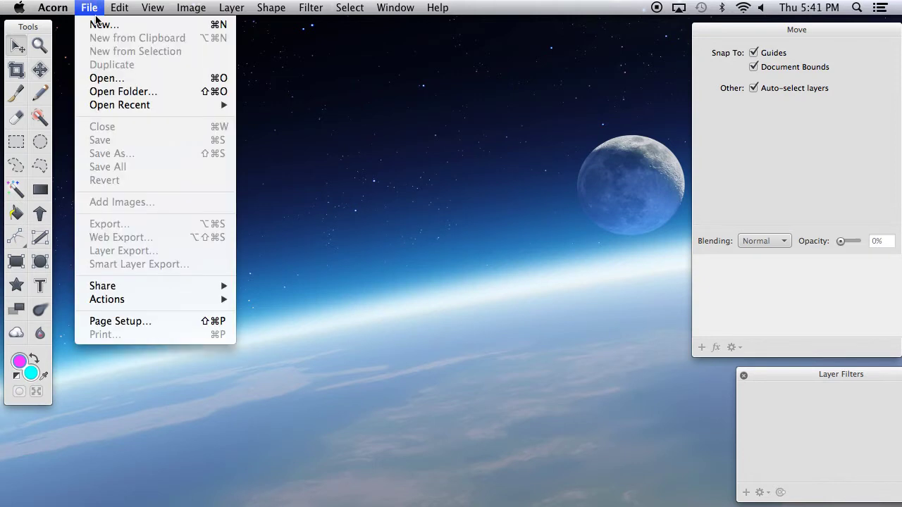
pyautogui.click(96, 27)
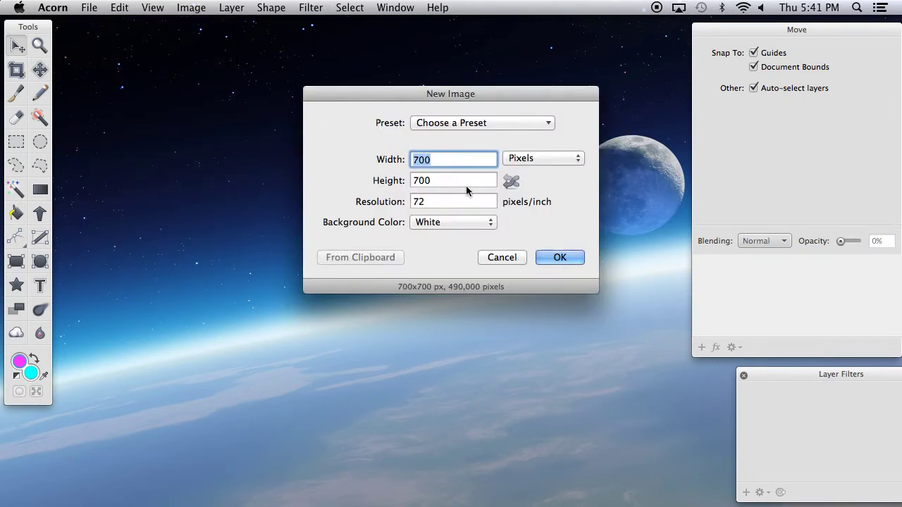
pyautogui.click(564, 256)
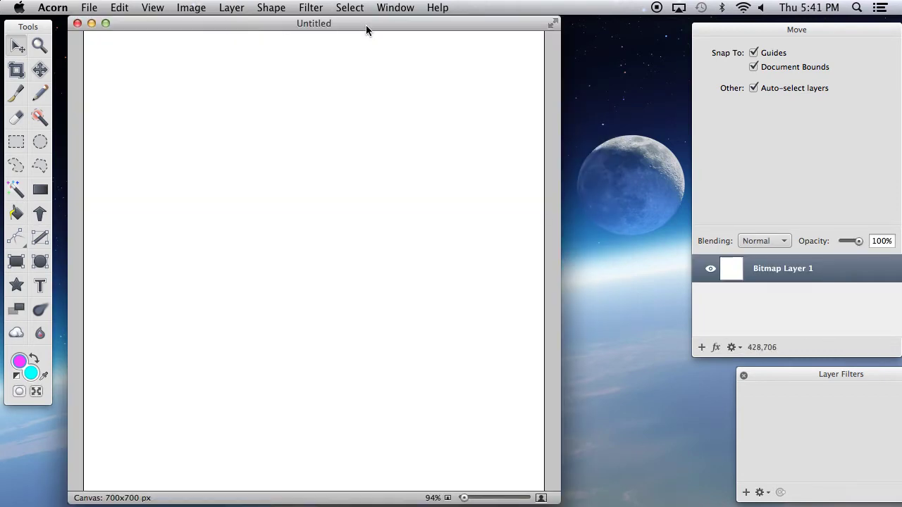
pyautogui.moveTo(366, 24); pyautogui.dragTo(373, 25)
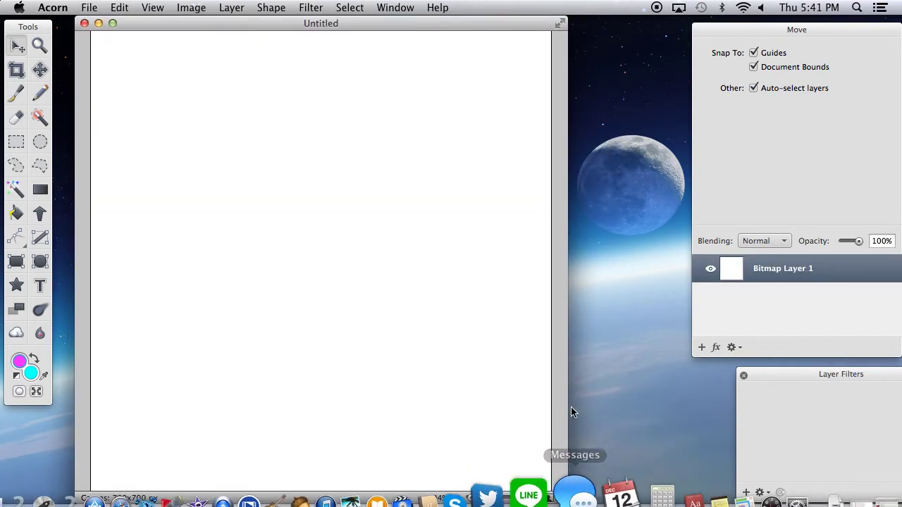
# Widen the Untitled image window and pick the Rectangle shape tool
pyautogui.moveTo(568, 500); pyautogui.dragTo(632, 498)
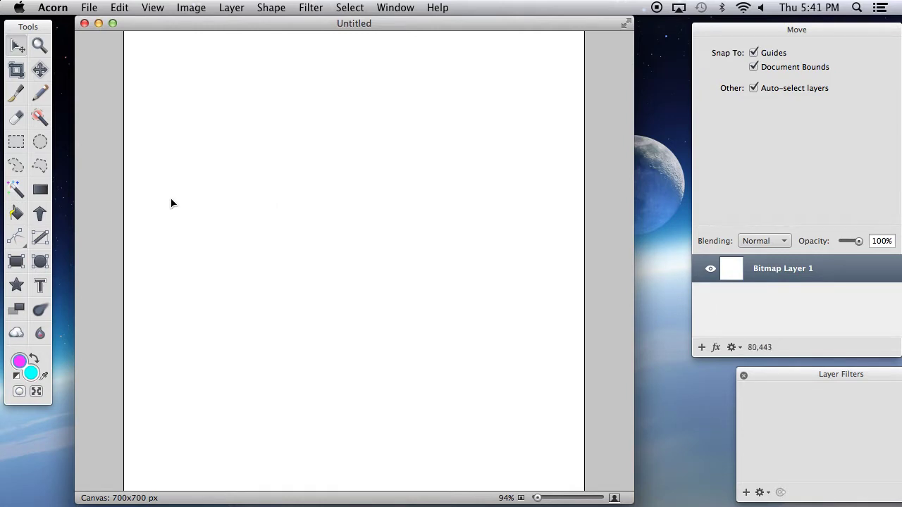
pyautogui.click(18, 263)
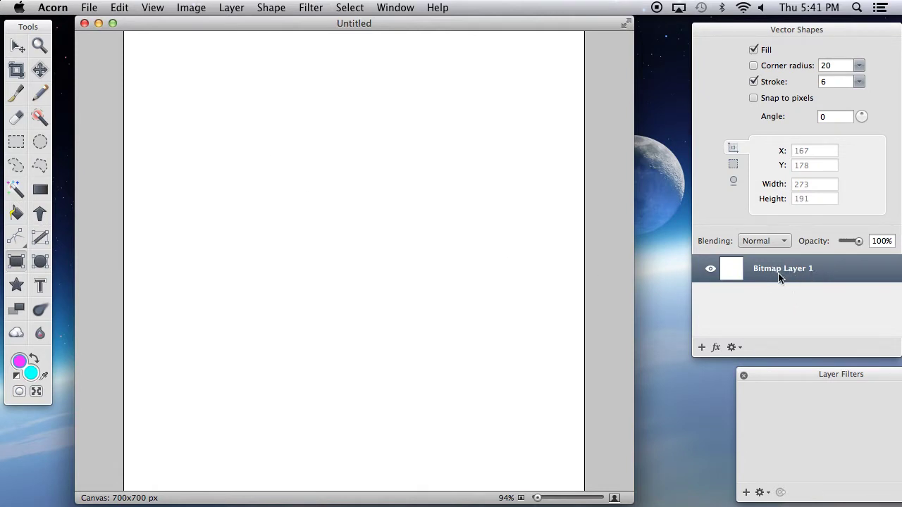
# Drag the white layer down-right with the Move tool, then undo the move
pyautogui.click(18, 46)
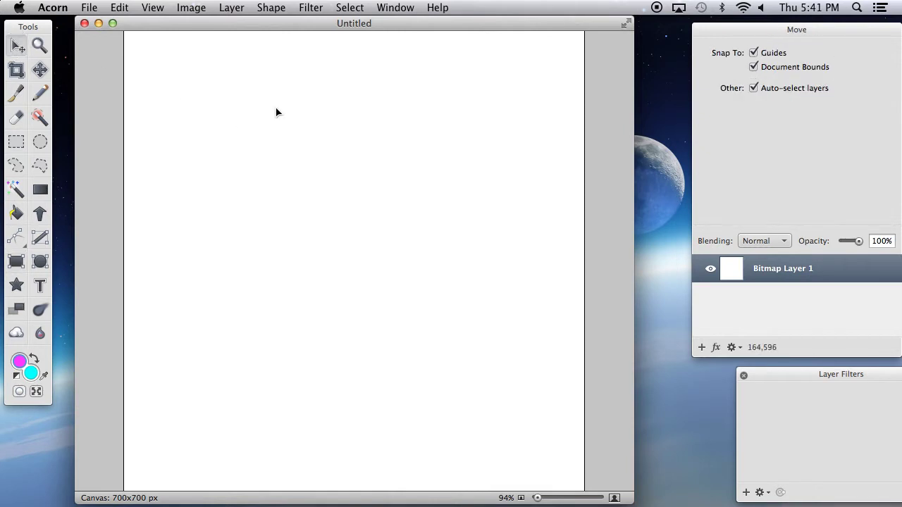
pyautogui.moveTo(321, 249); pyautogui.dragTo(387, 360)
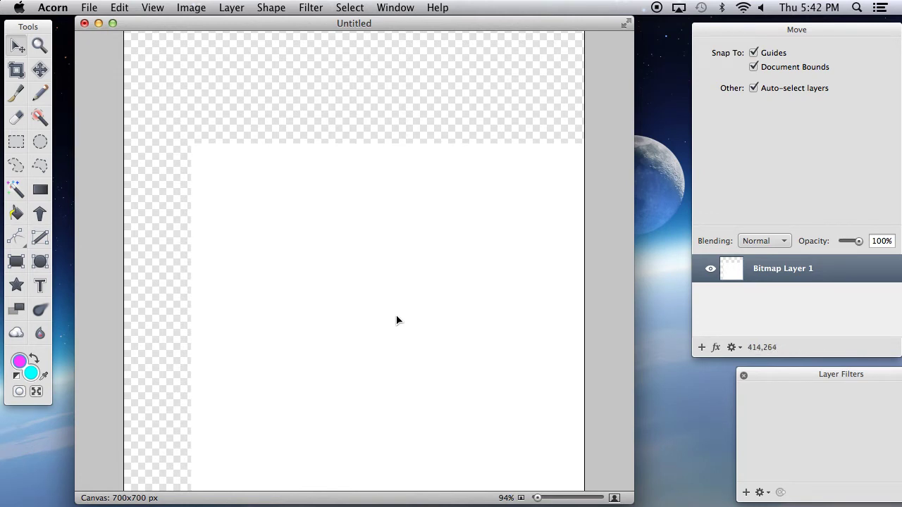
pyautogui.press('super+z')
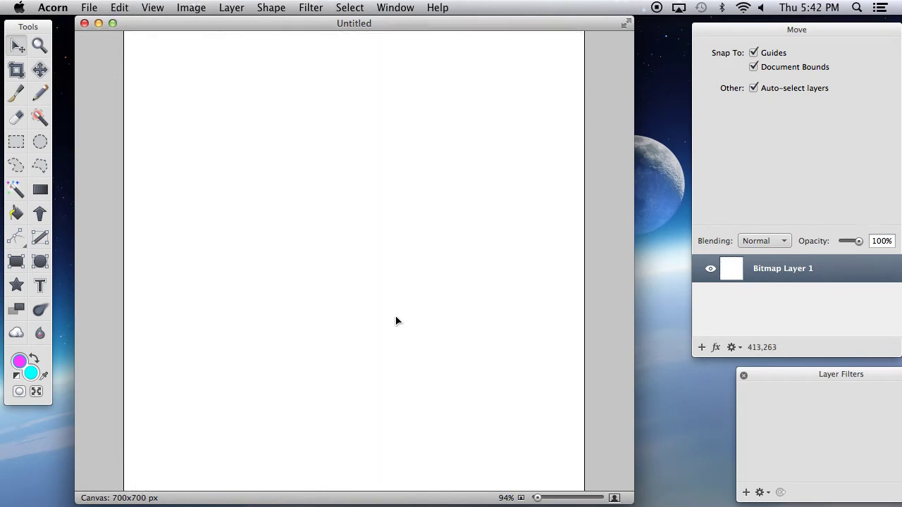
# Rename the white layer to 'Background'
pyautogui.doubleClick(790, 270)
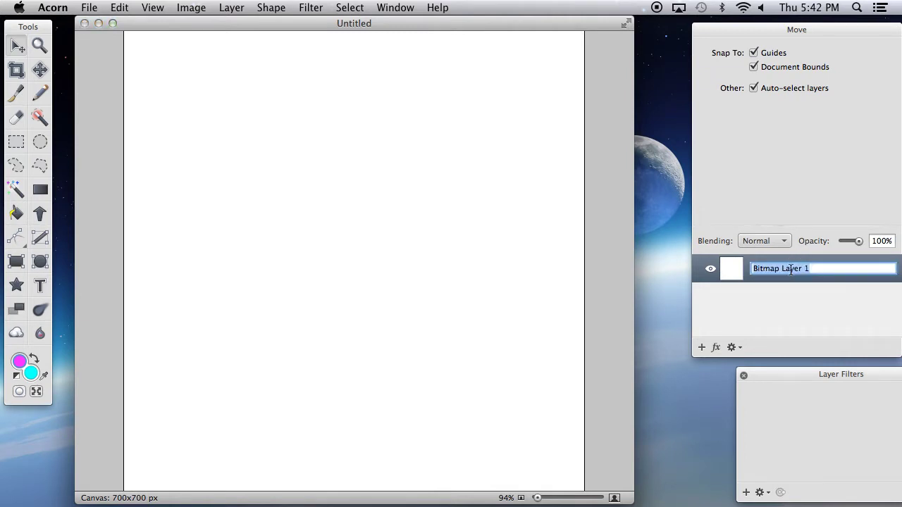
pyautogui.write('Background')
pyautogui.press('Return')
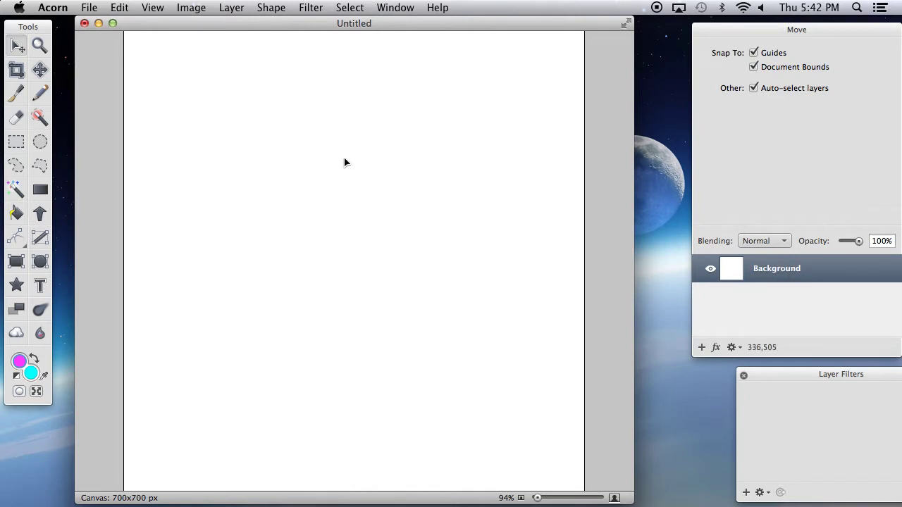
# Draw a cyan rectangle with magenta stroke and move it down-right to X 168.10, Y 326.95
pyautogui.click(16, 263)
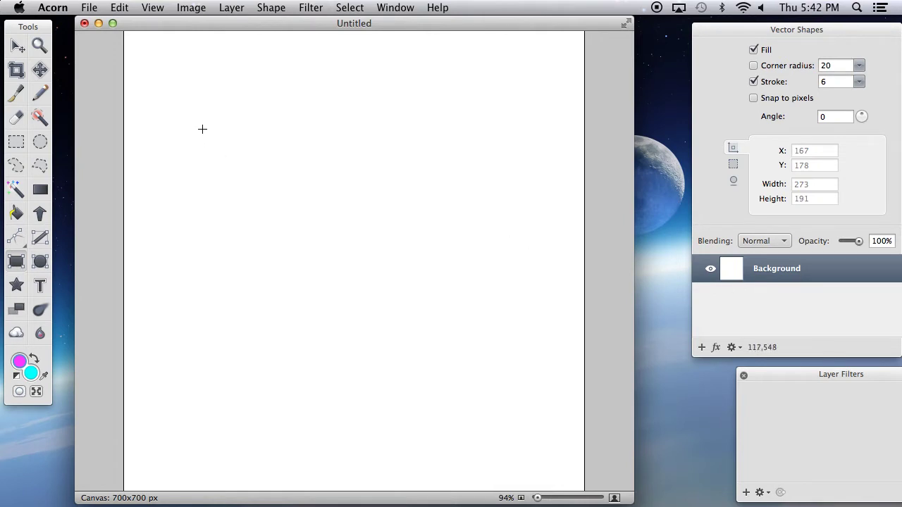
pyautogui.moveTo(195, 110); pyautogui.dragTo(405, 230)
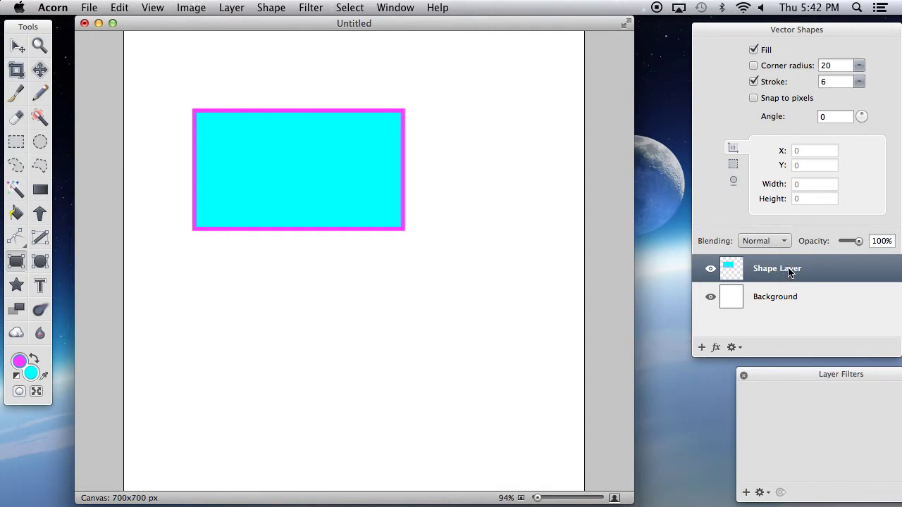
pyautogui.click(17, 46)
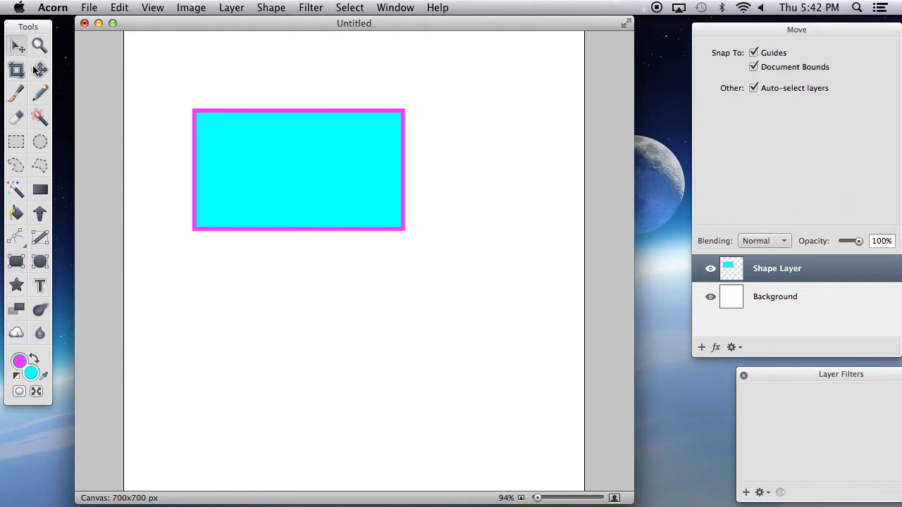
pyautogui.click(318, 184)
pyautogui.moveTo(306, 182); pyautogui.dragTo(347, 228)
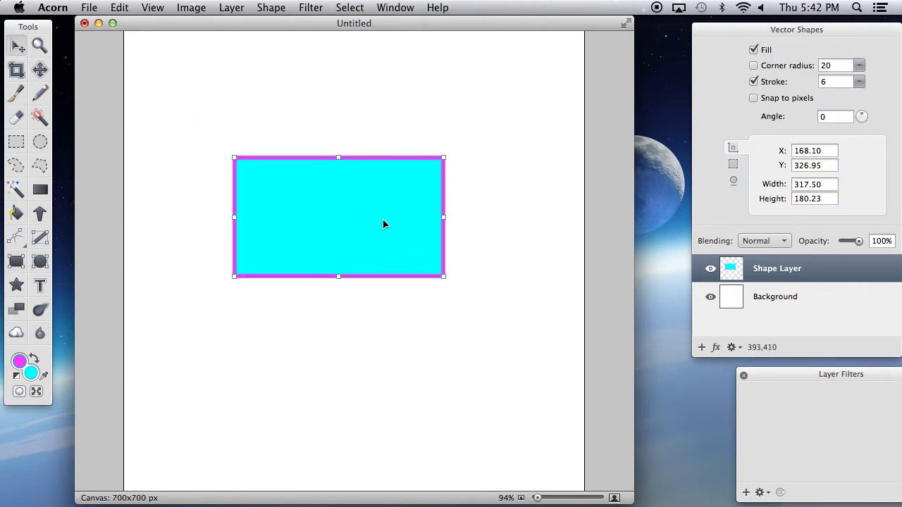
pyautogui.click(231, 7)
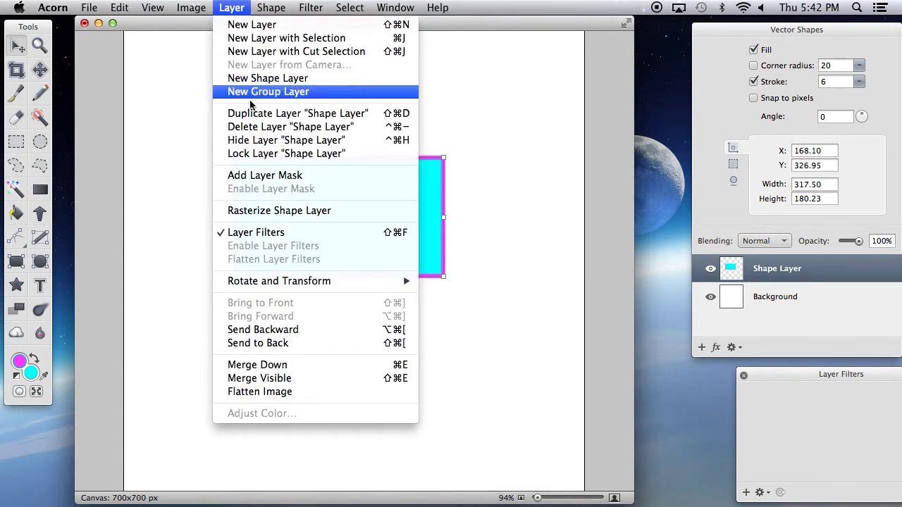
# Rasterize the rectangle's shape layer, drag it around, then clear it from the layer
pyautogui.click(278, 212)
pyautogui.moveTo(316, 213); pyautogui.dragTo(272, 278)
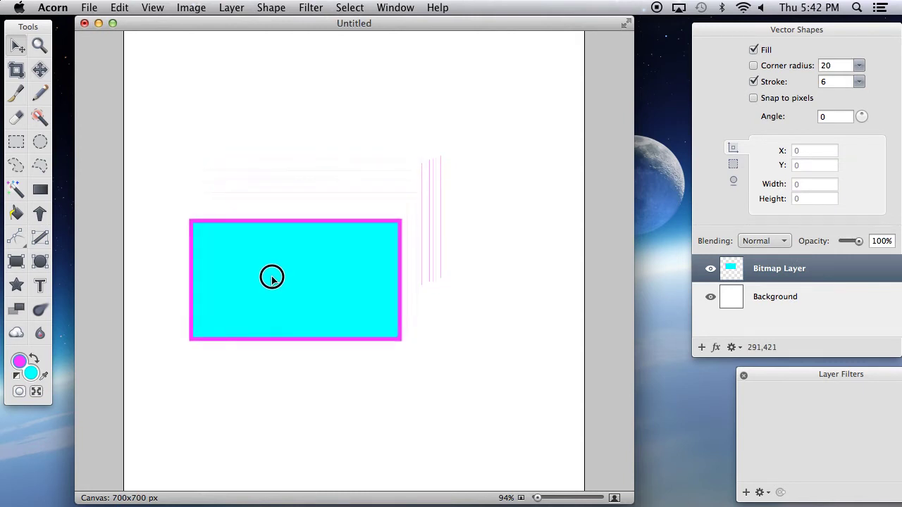
pyautogui.moveTo(272, 277); pyautogui.dragTo(315, 311)
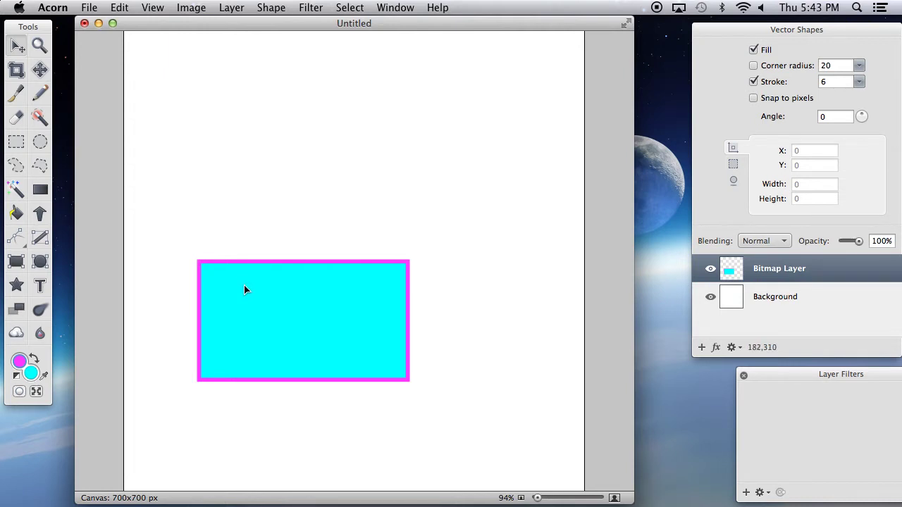
pyautogui.click(289, 308)
pyautogui.press('super+z')
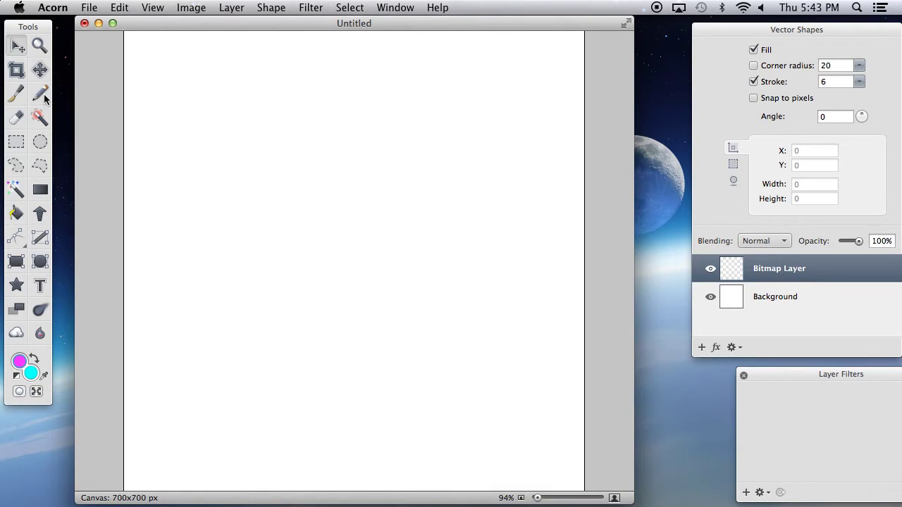
# Set the brush size to 40 and paint a magenta hook-shaped stroke
pyautogui.click(17, 94)
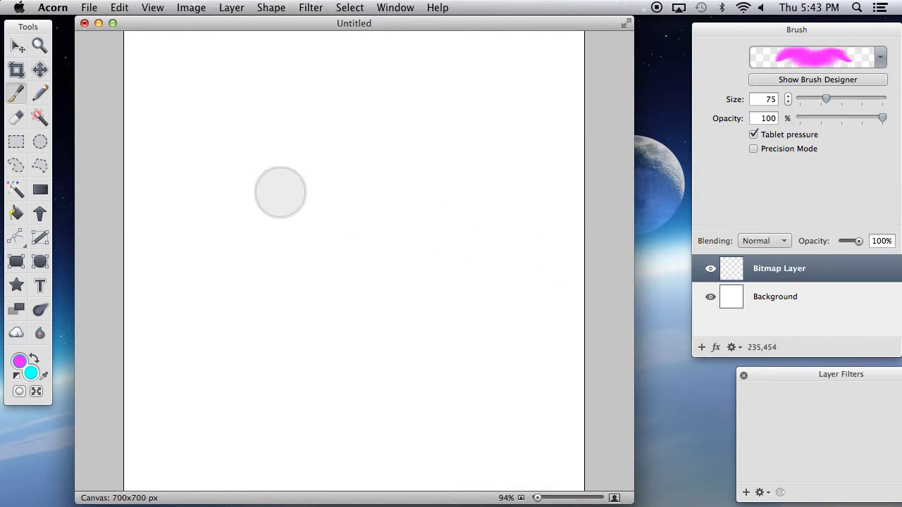
pyautogui.click(760, 99)
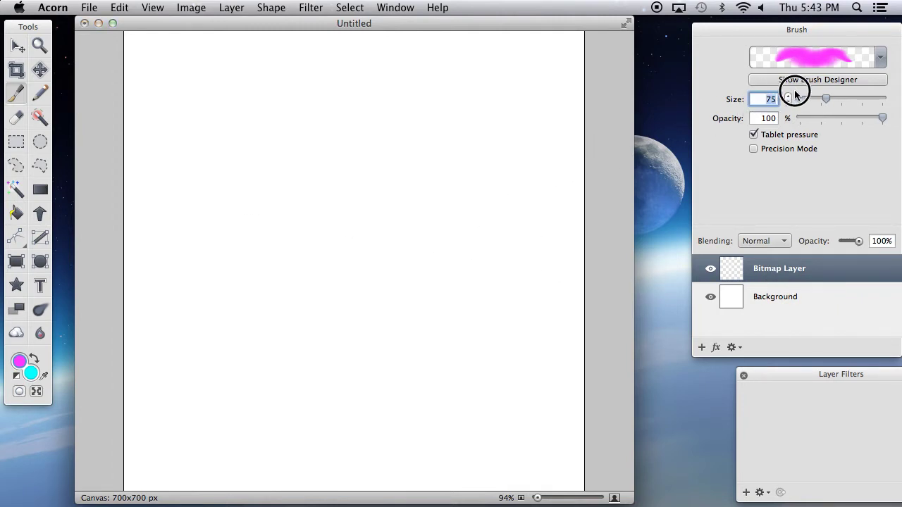
pyautogui.write('40')
pyautogui.press('Return')
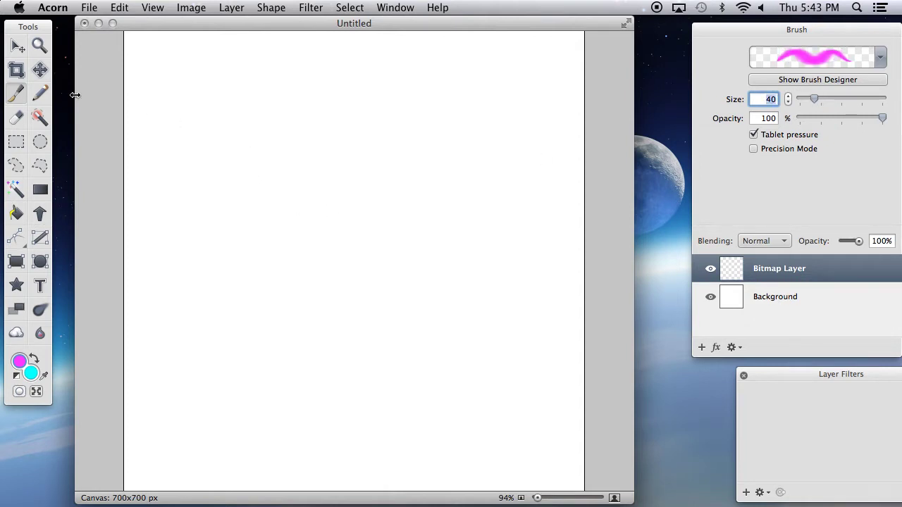
pyautogui.click(21, 99)
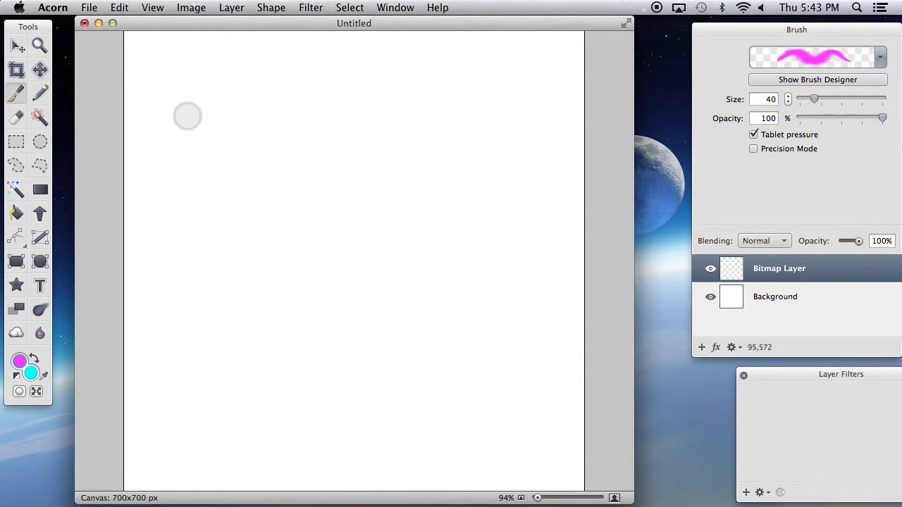
pyautogui.moveTo(169, 108)
pyautogui.mouseDown()
pyautogui.moveTo(407, 106)
pyautogui.moveTo(475, 119)
pyautogui.moveTo(506, 155)
pyautogui.moveTo(519, 207)
pyautogui.moveTo(507, 280)
pyautogui.moveTo(444, 329)
pyautogui.moveTo(353, 311)
pyautogui.moveTo(316, 286)
pyautogui.mouseUp()
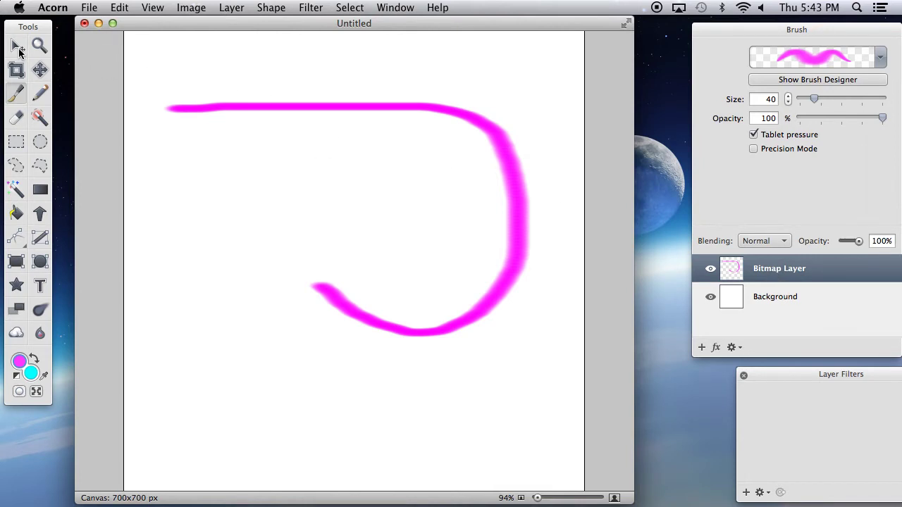
# Nudge the magenta stroke slightly down and right with the Move tool
pyautogui.click(17, 48)
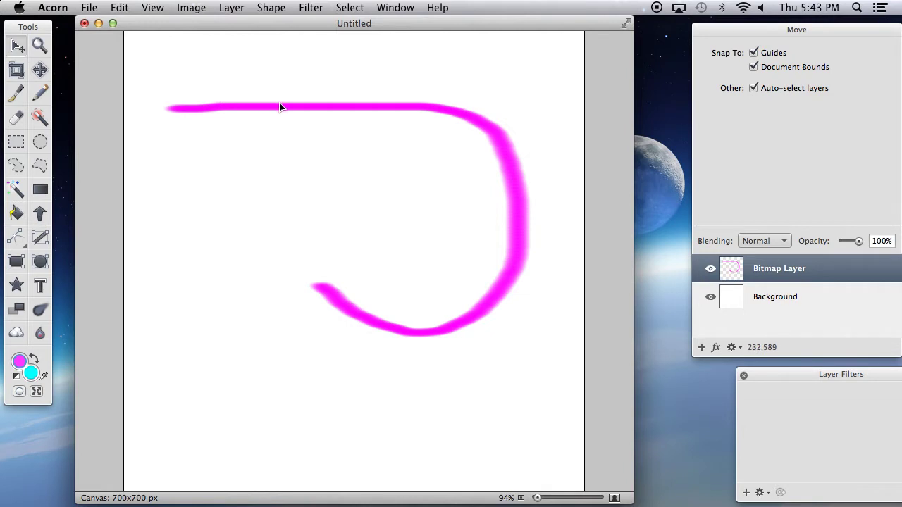
pyautogui.moveTo(287, 108)
pyautogui.mouseDown()
pyautogui.moveTo(260, 150)
pyautogui.moveTo(298, 239)
pyautogui.moveTo(336, 148)
pyautogui.moveTo(293, 106)
pyautogui.moveTo(295, 116)
pyautogui.mouseUp()
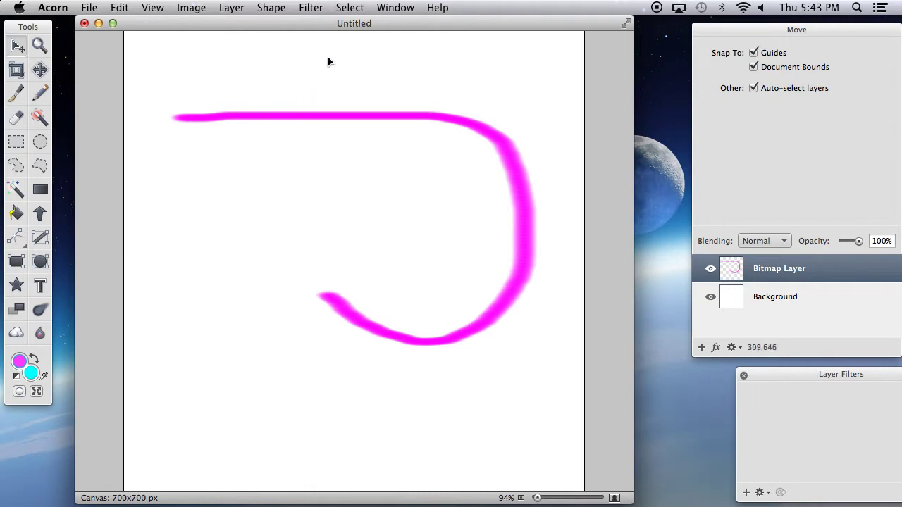
pyautogui.click(233, 7)
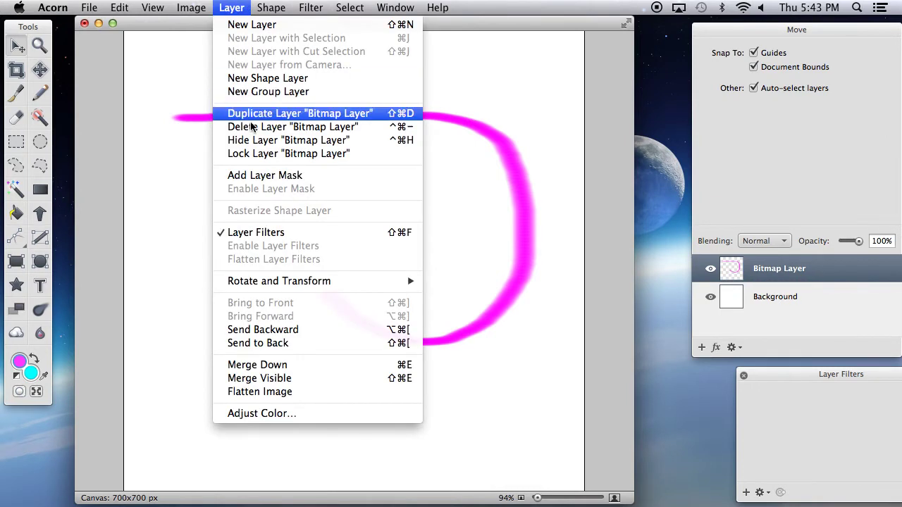
# Scale and Rotate the magenta stroke by about 89.76° and down to 61%
pyautogui.moveTo(285, 281)
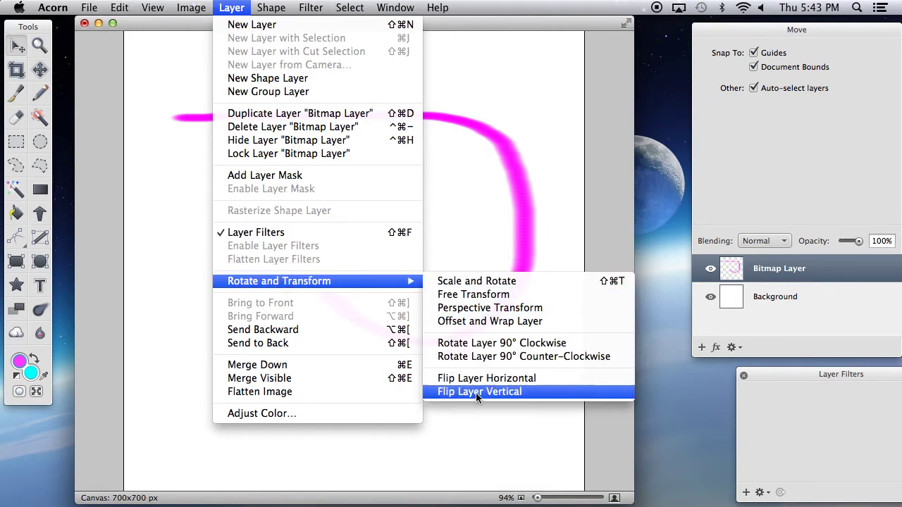
pyautogui.click(476, 282)
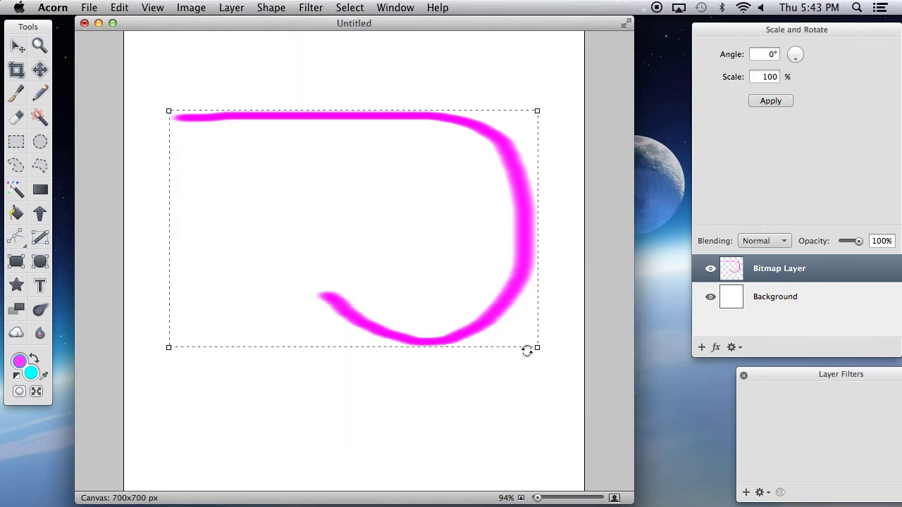
pyautogui.moveTo(537, 348)
pyautogui.mouseDown()
pyautogui.moveTo(458, 294)
pyautogui.moveTo(501, 324)
pyautogui.mouseUp()
pyautogui.moveTo(514, 120)
pyautogui.mouseDown()
pyautogui.moveTo(539, 161)
pyautogui.moveTo(539, 223)
pyautogui.moveTo(527, 249)
pyautogui.moveTo(449, 308)
pyautogui.moveTo(324, 314)
pyautogui.moveTo(258, 302)
pyautogui.moveTo(306, 328)
pyautogui.moveTo(402, 343)
pyautogui.moveTo(477, 306)
pyautogui.moveTo(429, 346)
pyautogui.moveTo(336, 333)
pyautogui.moveTo(399, 346)
pyautogui.moveTo(379, 343)
pyautogui.mouseUp()
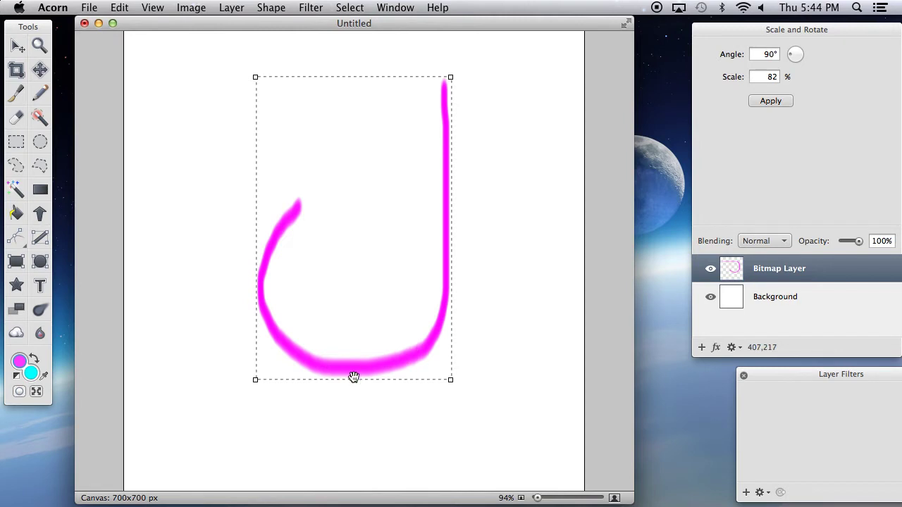
pyautogui.moveTo(354, 380); pyautogui.dragTo(350, 367)
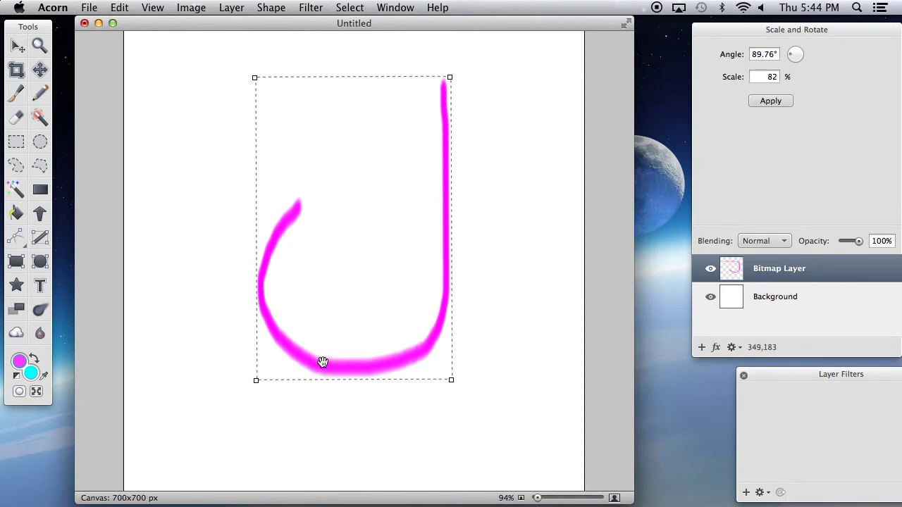
pyautogui.moveTo(254, 380); pyautogui.dragTo(278, 341)
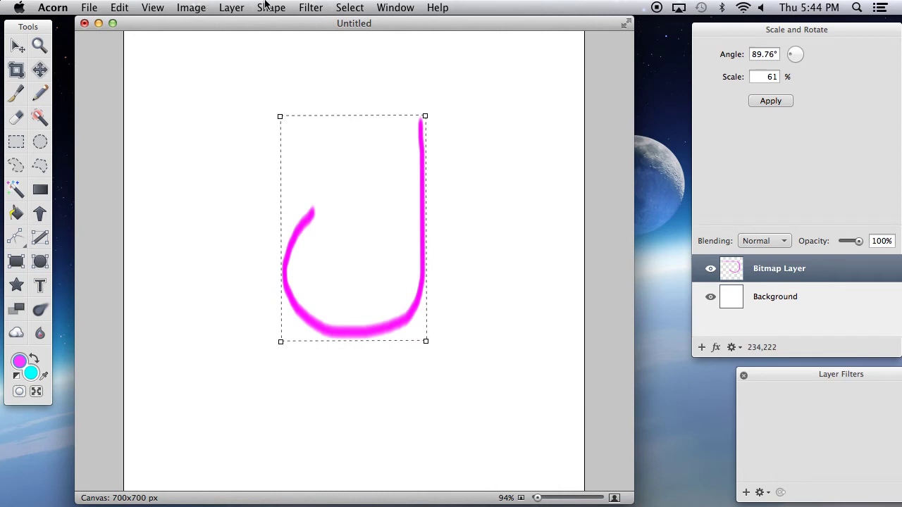
pyautogui.click(313, 7)
pyautogui.click(274, 7)
pyautogui.press('Return')
# Reposition the J-shaped stroke slightly lower on the canvas
pyautogui.click(231, 7)
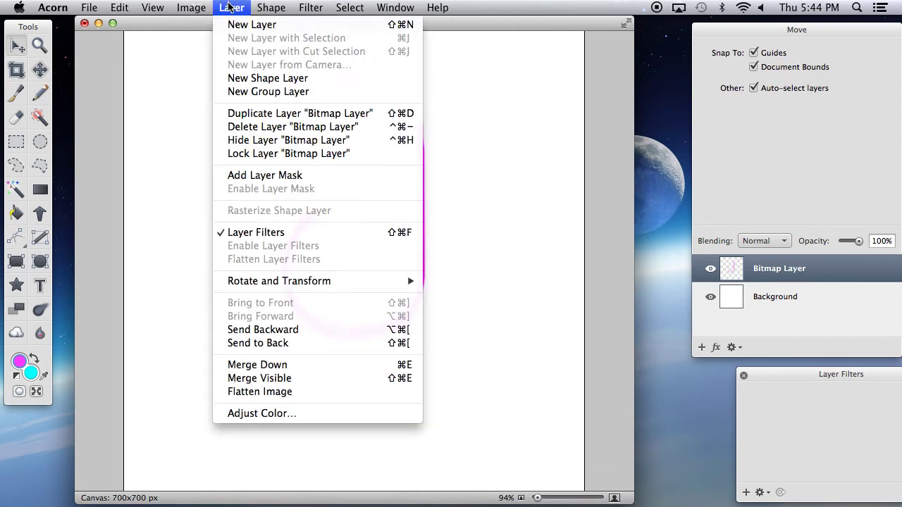
pyautogui.moveTo(322, 281)
pyautogui.click(232, 7)
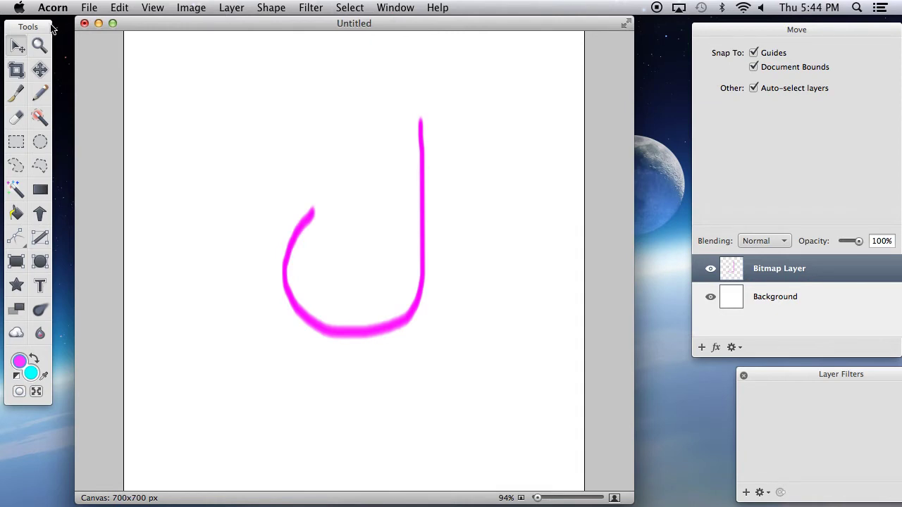
pyautogui.moveTo(416, 313)
pyautogui.mouseDown()
pyautogui.moveTo(334, 264)
pyautogui.moveTo(336, 317)
pyautogui.moveTo(393, 338)
pyautogui.mouseUp()
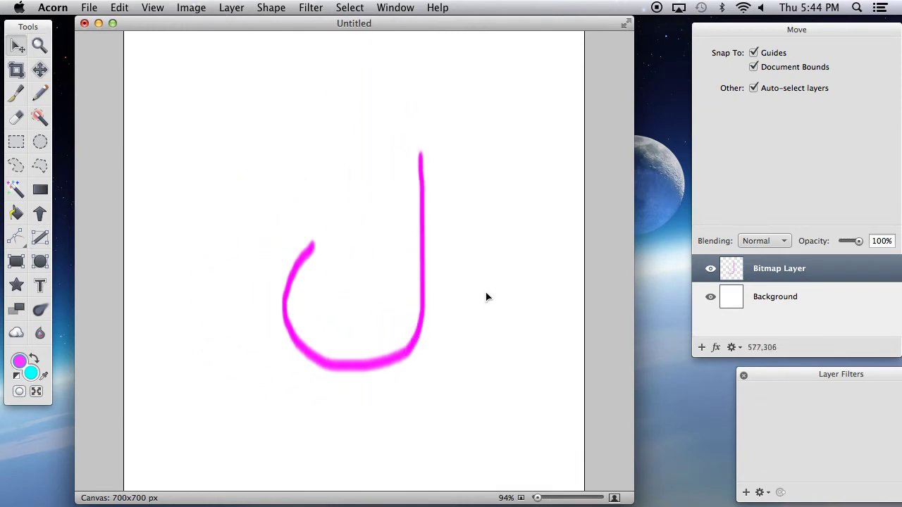
# Draw a stray thick stroke with the Pencil tool, then undo it
pyautogui.click(40, 94)
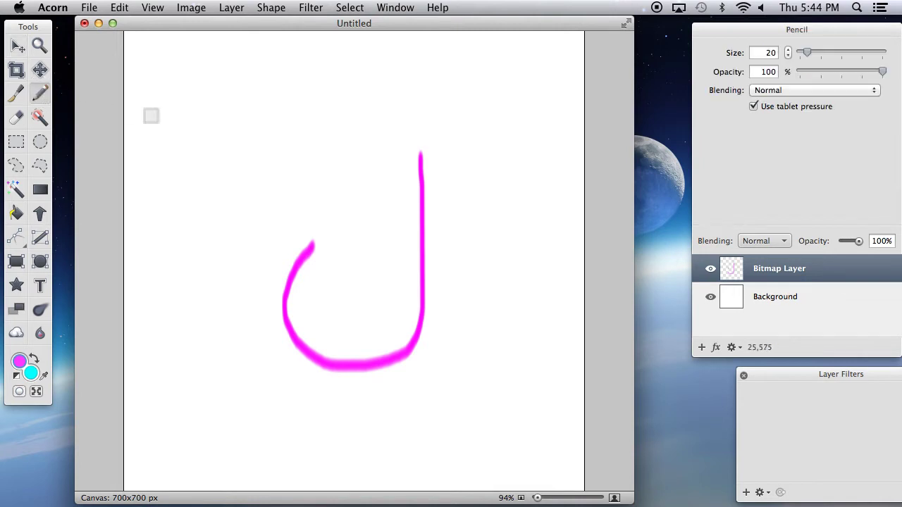
pyautogui.moveTo(230, 110)
pyautogui.mouseDown()
pyautogui.moveTo(446, 114)
pyautogui.moveTo(501, 170)
pyautogui.moveTo(480, 235)
pyautogui.moveTo(395, 231)
pyautogui.moveTo(266, 192)
pyautogui.mouseUp()
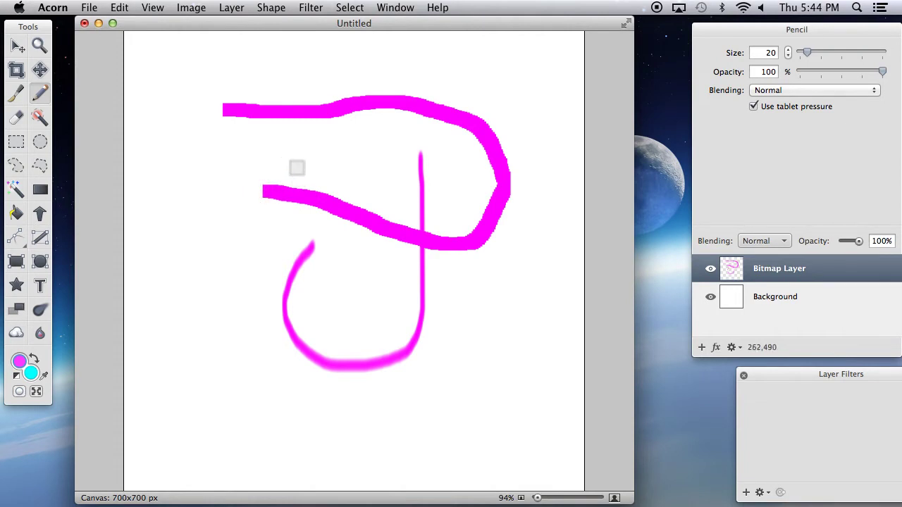
pyautogui.press('super+z')
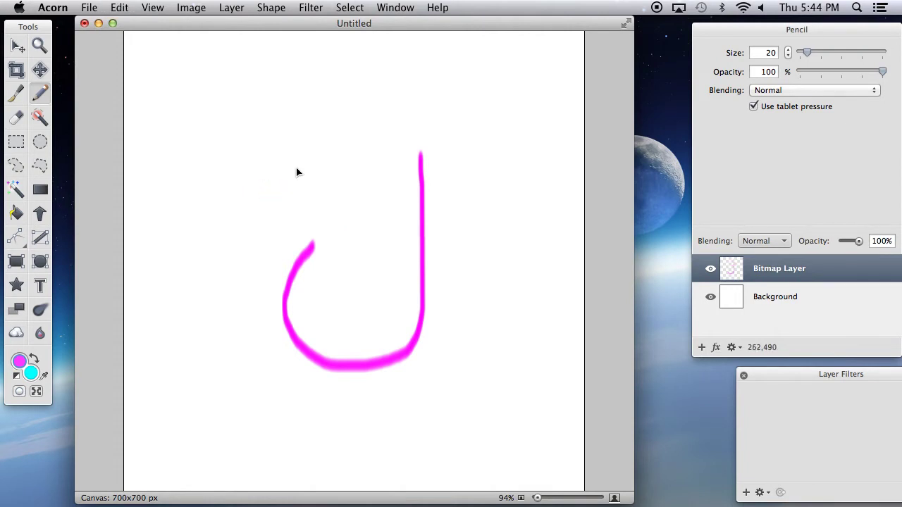
# Switch to Blue, draw a thick loop around the J, and shift the drawing
pyautogui.click(19, 362)
pyautogui.click(247, 333)
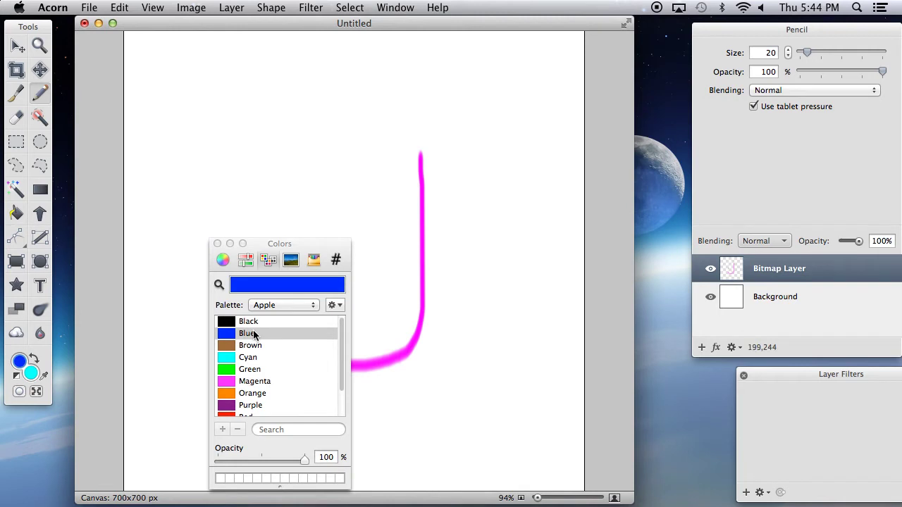
pyautogui.click(217, 243)
pyautogui.moveTo(168, 130)
pyautogui.mouseDown()
pyautogui.moveTo(430, 133)
pyautogui.moveTo(493, 195)
pyautogui.moveTo(457, 378)
pyautogui.moveTo(199, 326)
pyautogui.moveTo(211, 129)
pyautogui.mouseUp()
pyautogui.click(18, 46)
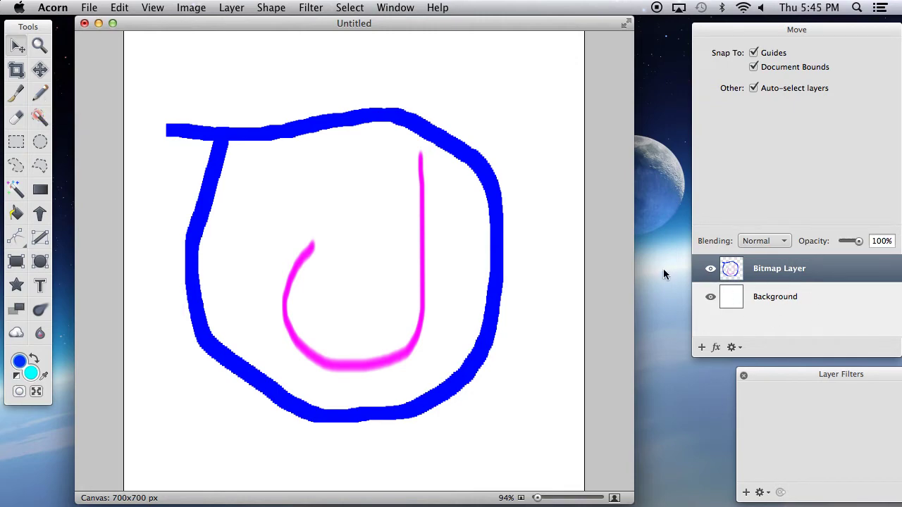
pyautogui.moveTo(438, 141)
pyautogui.mouseDown()
pyautogui.moveTo(470, 183)
pyautogui.moveTo(417, 167)
pyautogui.moveTo(497, 131)
pyautogui.moveTo(465, 199)
pyautogui.moveTo(465, 160)
pyautogui.mouseUp()
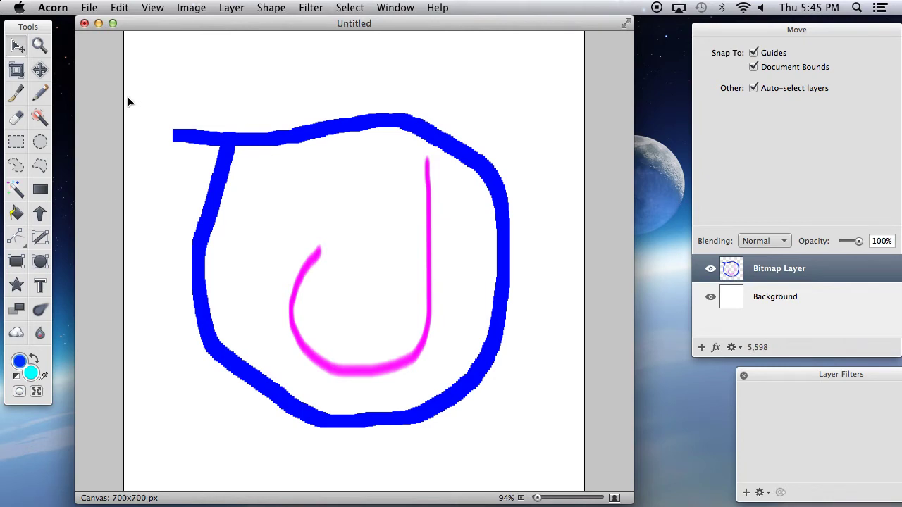
# Erase a thin line along the blue stroke's top and set eraser size to 20
pyautogui.click(16, 118)
pyautogui.moveTo(169, 130)
pyautogui.mouseDown()
pyautogui.moveTo(248, 145)
pyautogui.moveTo(314, 129)
pyautogui.mouseUp()
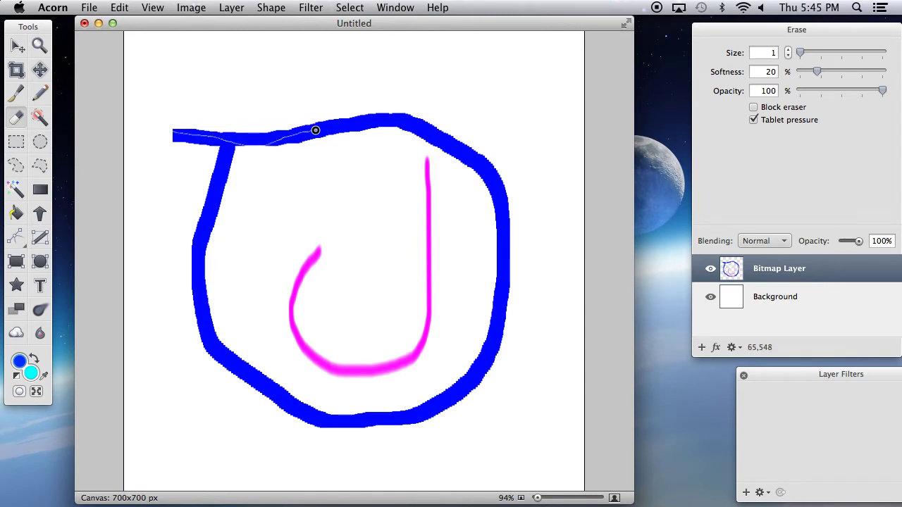
pyautogui.doubleClick(763, 53)
pyautogui.write('20')
pyautogui.press('Return')
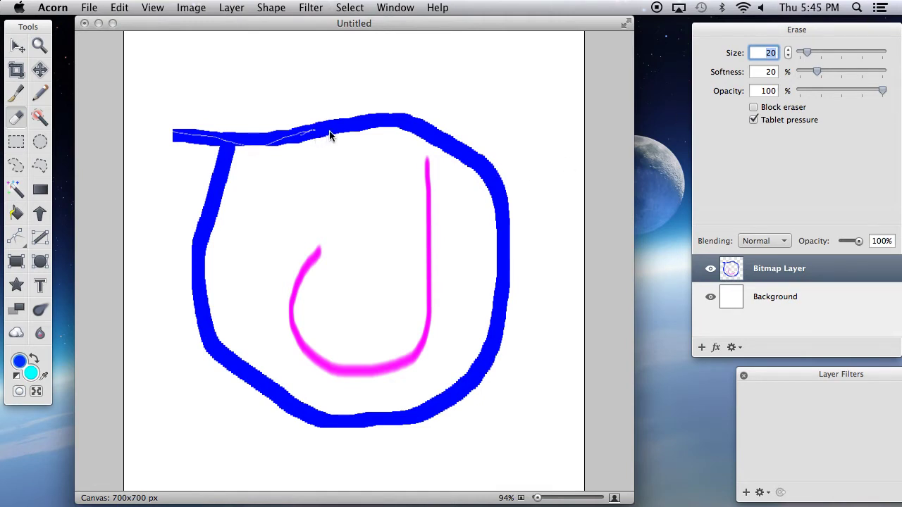
# Erase a gap in the blue loop's top and two gaps in the J's stem
pyautogui.click(16, 120)
pyautogui.moveTo(296, 119)
pyautogui.mouseDown()
pyautogui.moveTo(292, 138)
pyautogui.moveTo(361, 121)
pyautogui.mouseUp()
pyautogui.moveTo(413, 199)
pyautogui.mouseDown()
pyautogui.moveTo(437, 276)
pyautogui.moveTo(380, 298)
pyautogui.mouseUp()
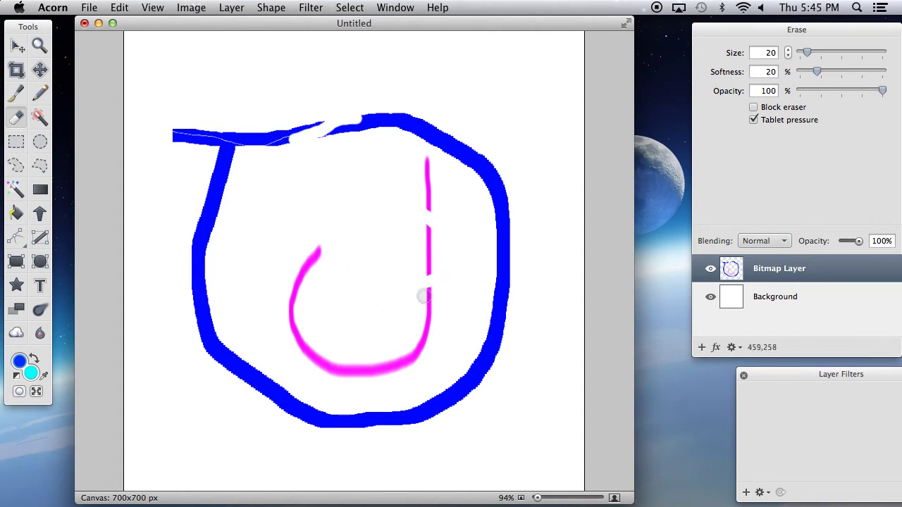
pyautogui.click(16, 142)
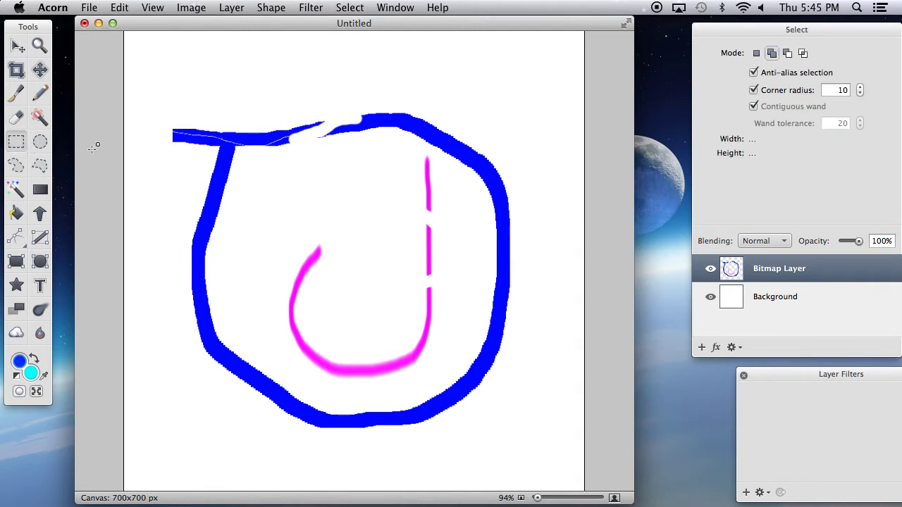
pyautogui.moveTo(176, 163); pyautogui.dragTo(546, 305)
pyautogui.press('Delete')
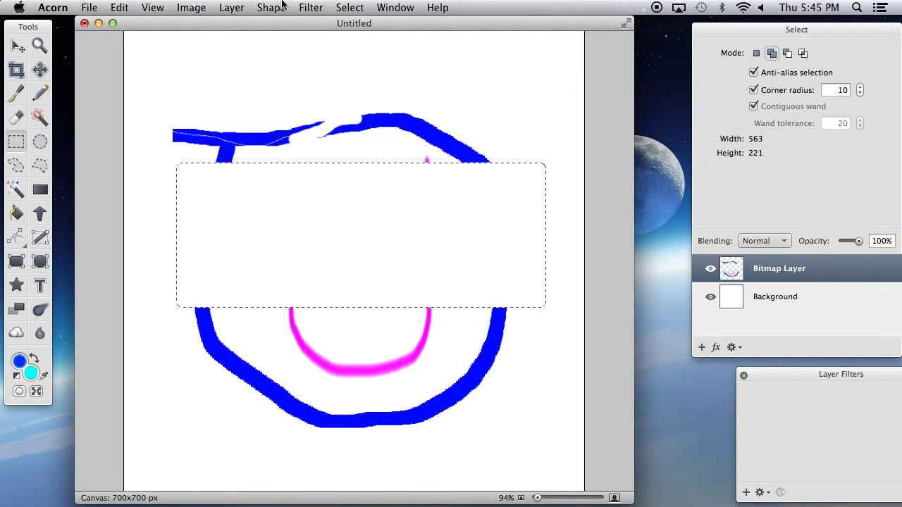
pyautogui.click(119, 7)
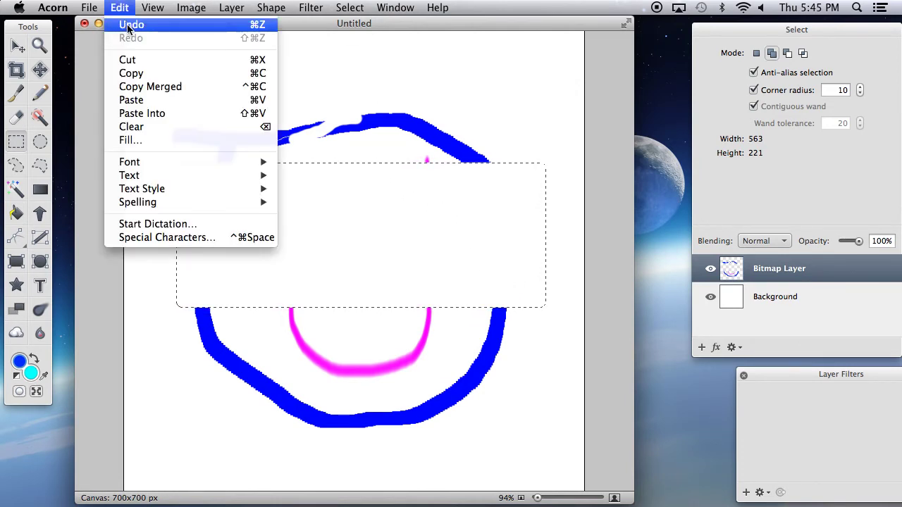
pyautogui.click(126, 25)
pyautogui.click(336, 6)
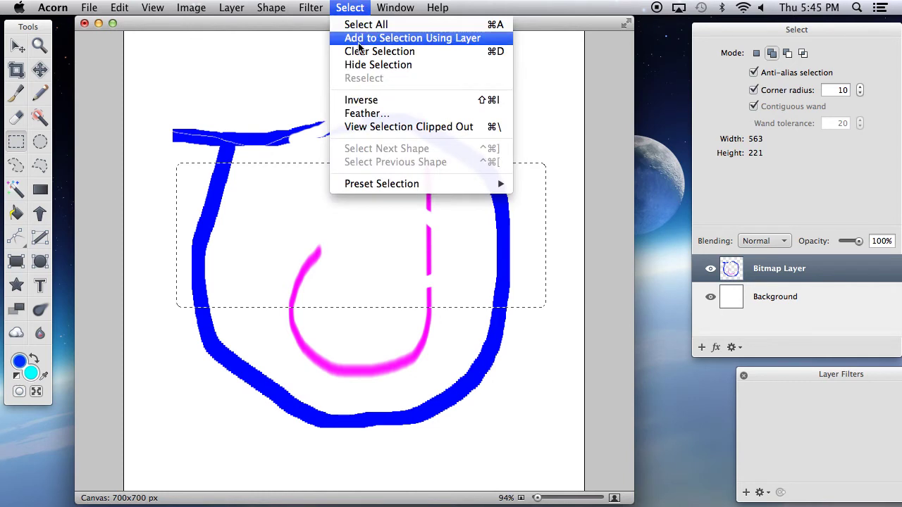
pyautogui.click(344, 49)
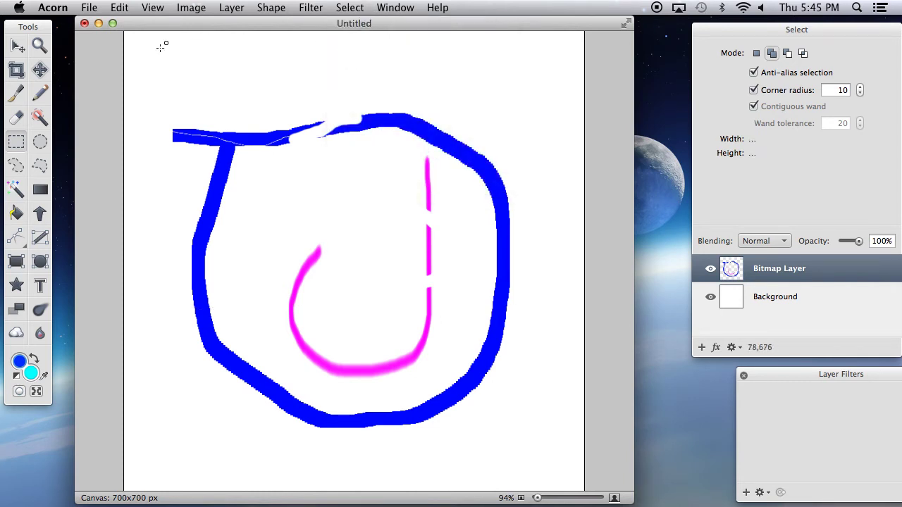
# Delete Bitmap Layer, then undo to restore its blue loop and magenta J drawing
pyautogui.rightClick(774, 272)
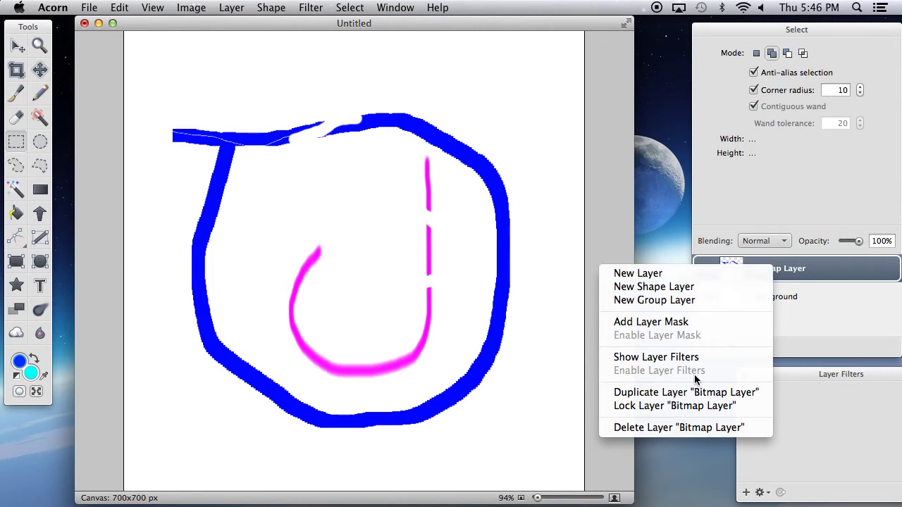
pyautogui.click(680, 428)
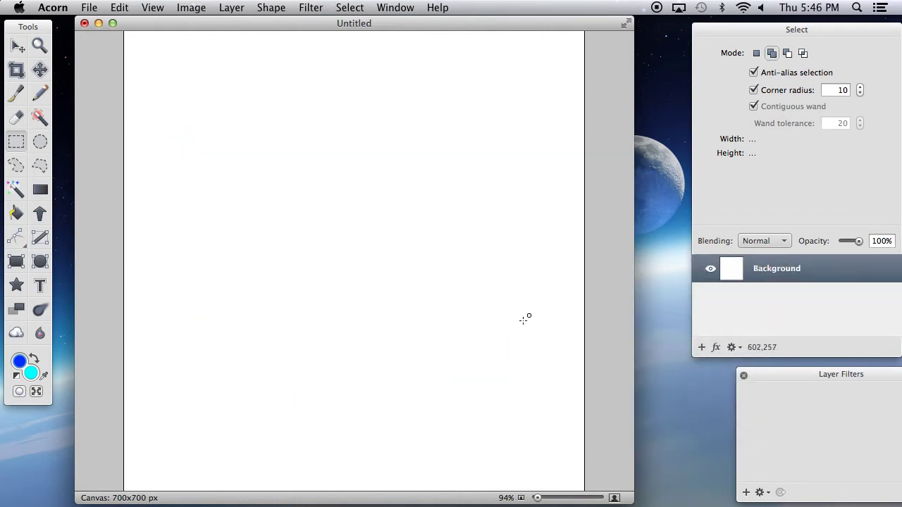
pyautogui.click(141, 7)
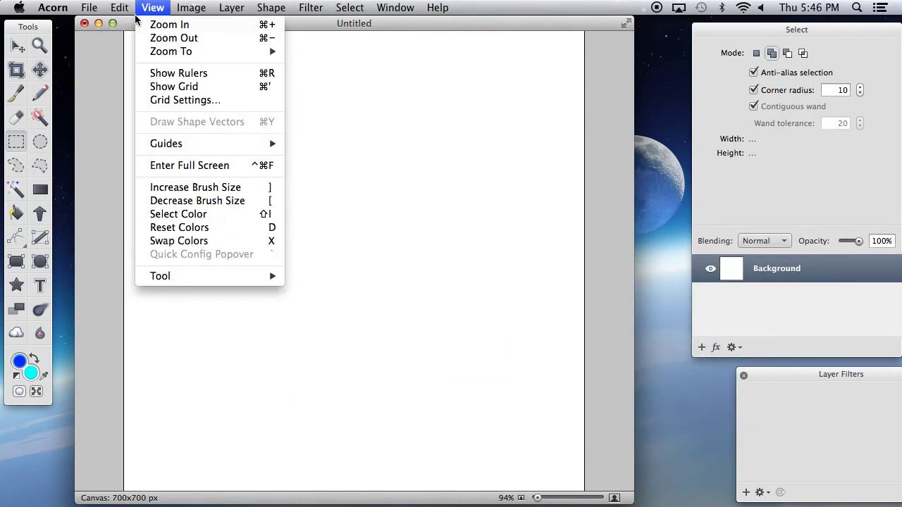
pyautogui.click(128, 23)
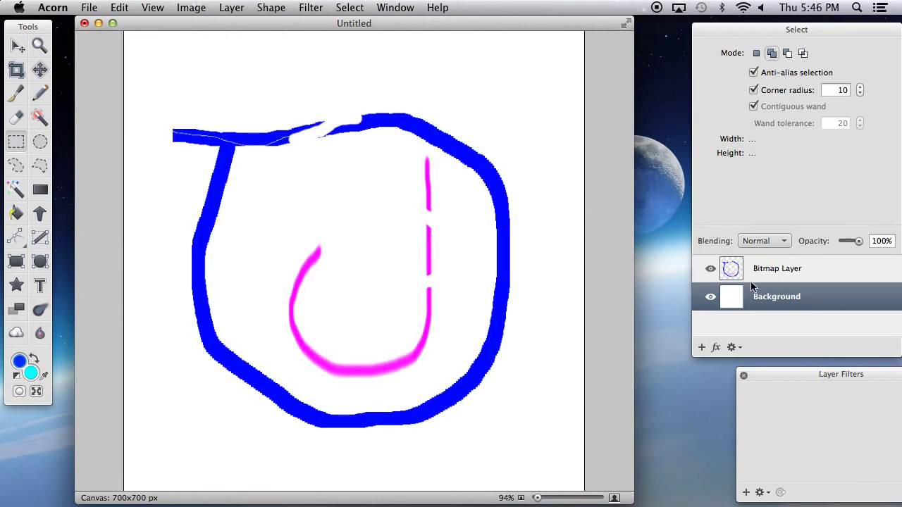
pyautogui.click(772, 271)
pyautogui.rightClick(769, 272)
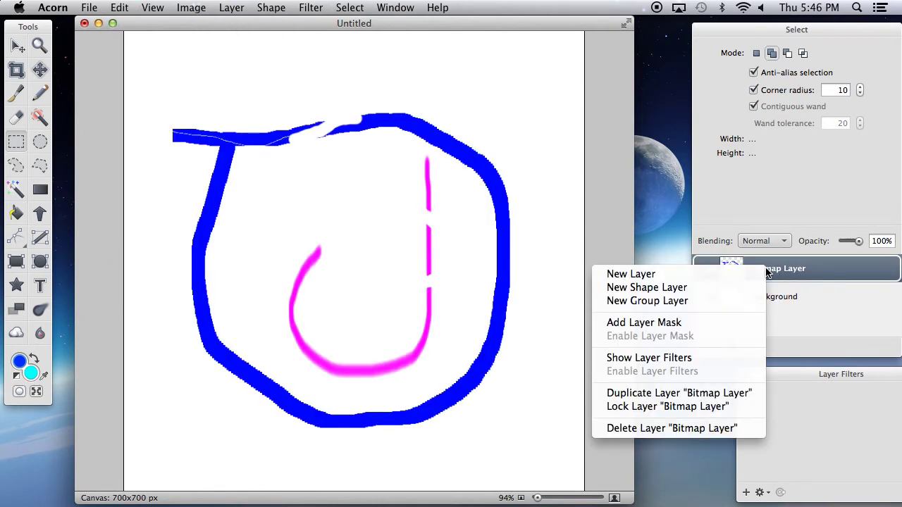
# Duplicate Bitmap Layer, then delete the original so only Copy of Bitmap Layer remains
pyautogui.click(703, 392)
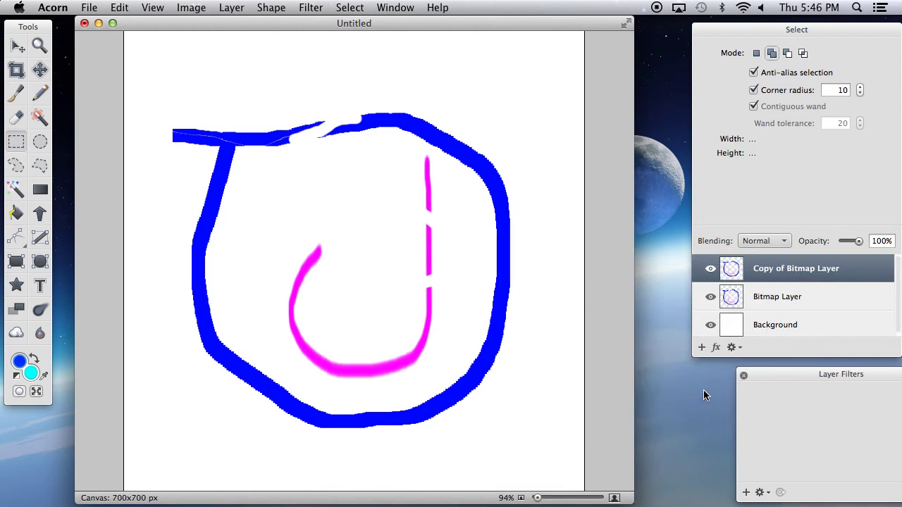
pyautogui.click(765, 297)
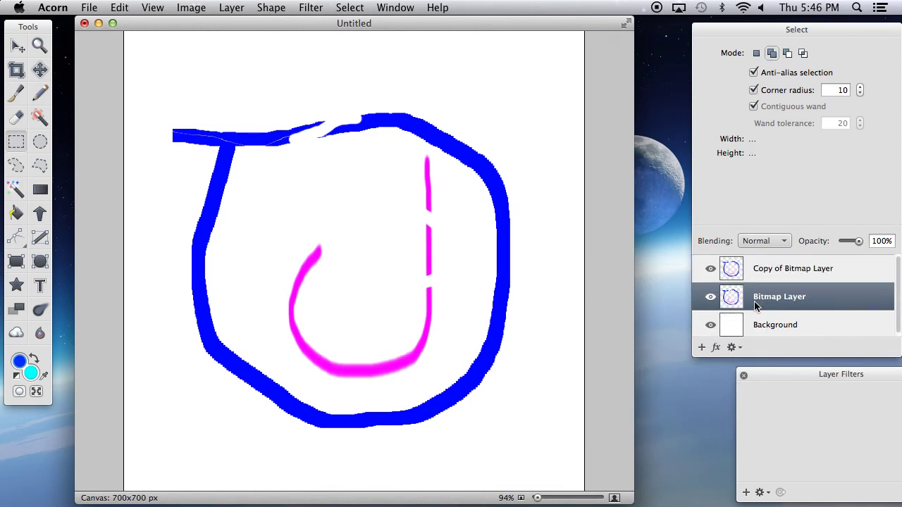
pyautogui.rightClick(755, 303)
pyautogui.click(717, 461)
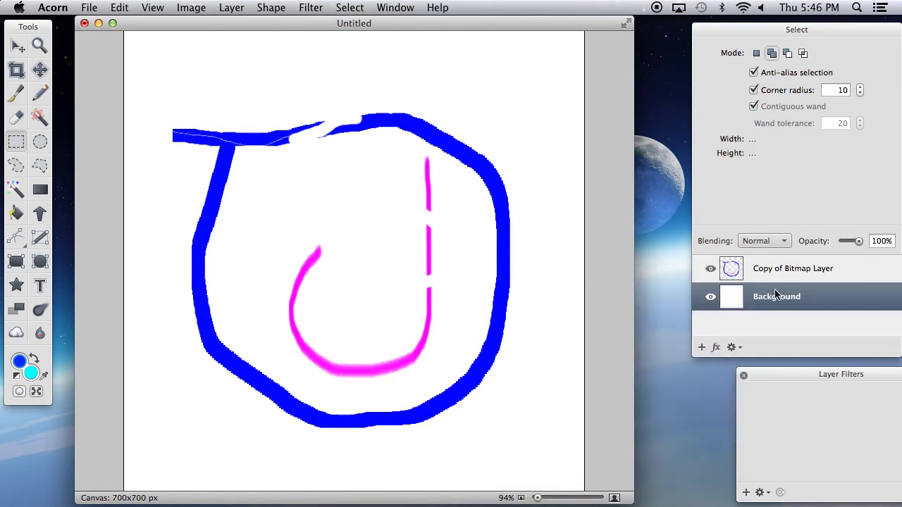
# Add two new empty layers above Copy of Bitmap Layer
pyautogui.click(782, 268)
pyautogui.rightClick(763, 272)
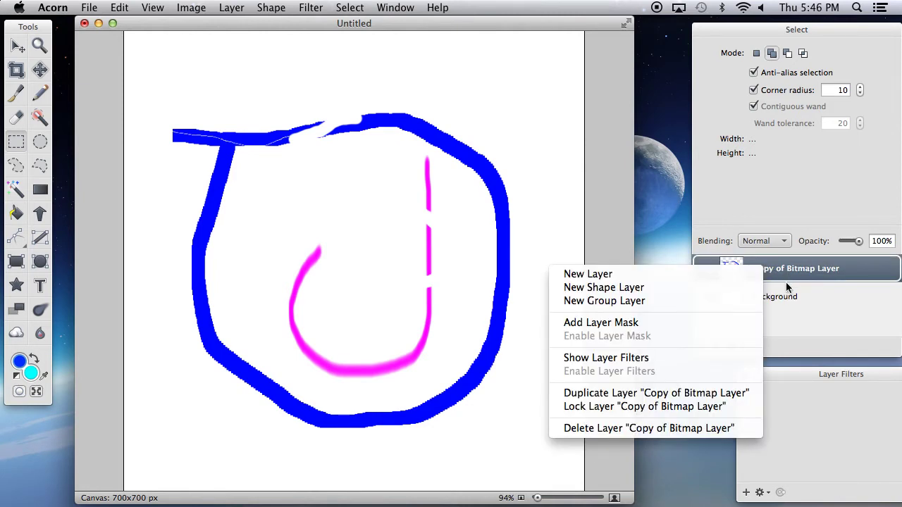
pyautogui.click(821, 332)
pyautogui.rightClick(768, 275)
pyautogui.click(686, 278)
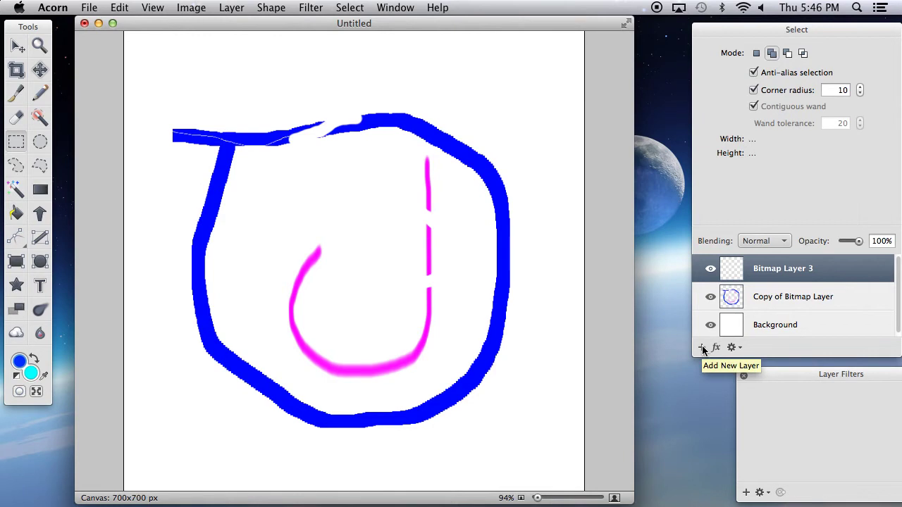
pyautogui.click(702, 348)
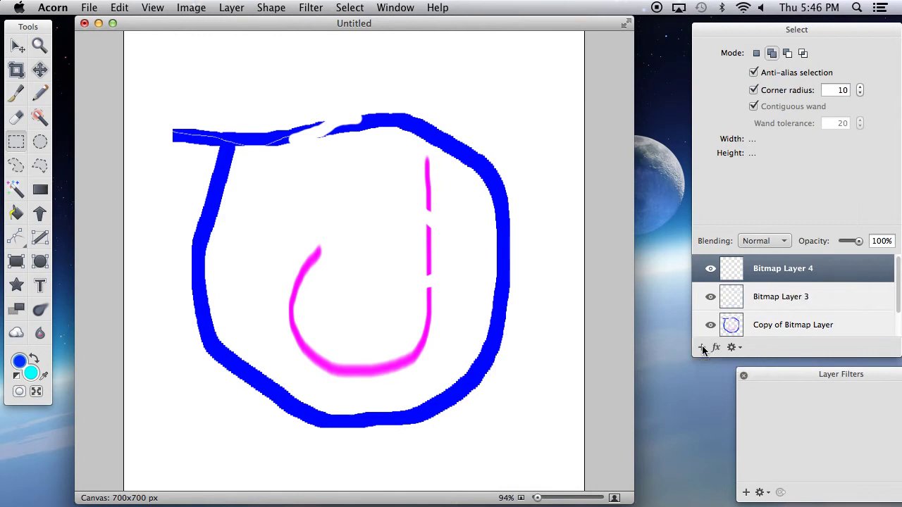
# Delete the empty Bitmap Layer 4 and Bitmap Layer 3
pyautogui.rightClick(778, 275)
pyautogui.click(725, 431)
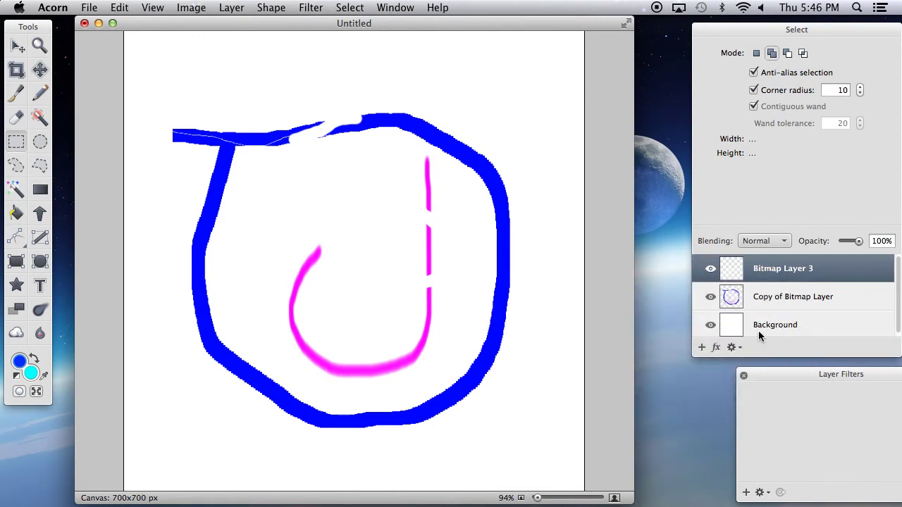
pyautogui.rightClick(772, 271)
pyautogui.click(711, 427)
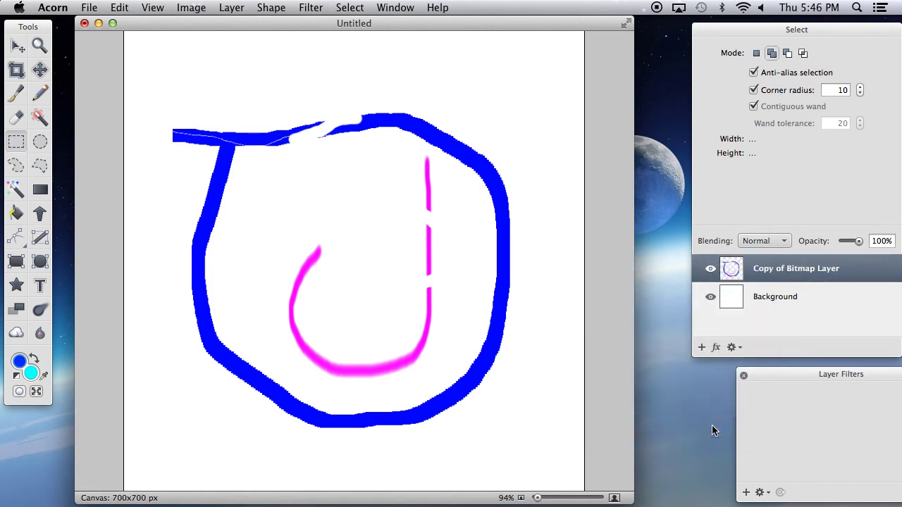
# Add two fresh empty layers, Bitmap Layer 3 and Bitmap Layer 4, above the drawing
pyautogui.click(733, 347)
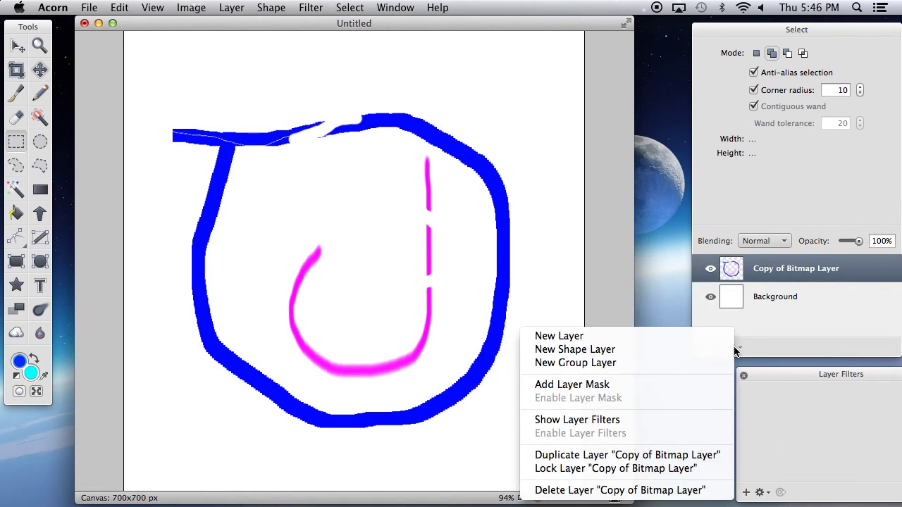
pyautogui.click(757, 345)
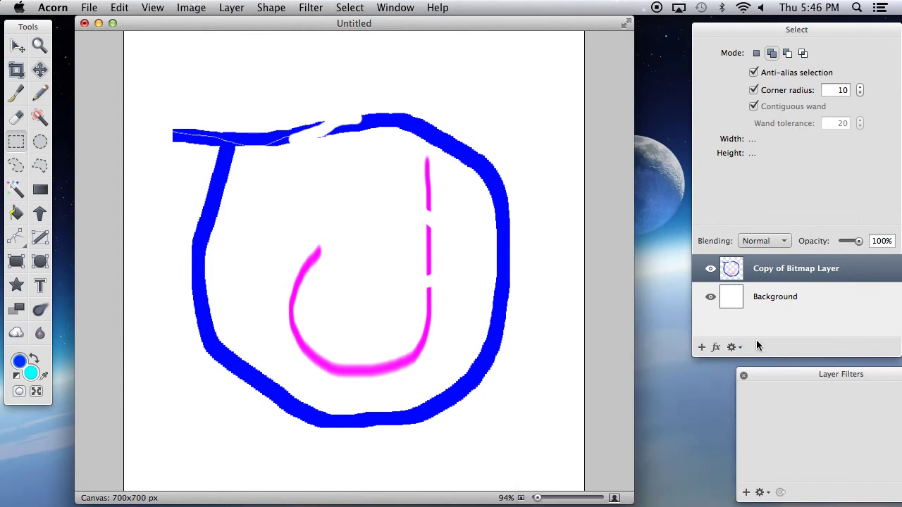
pyautogui.rightClick(776, 272)
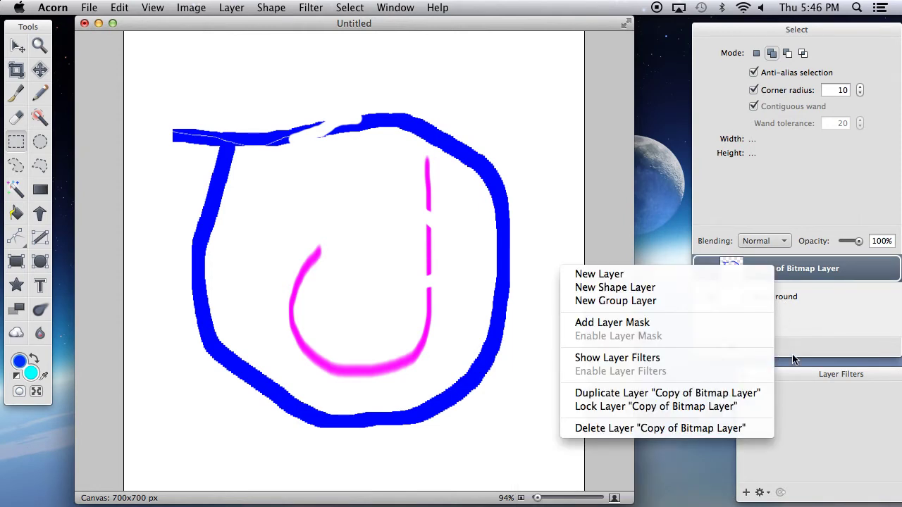
pyautogui.click(793, 359)
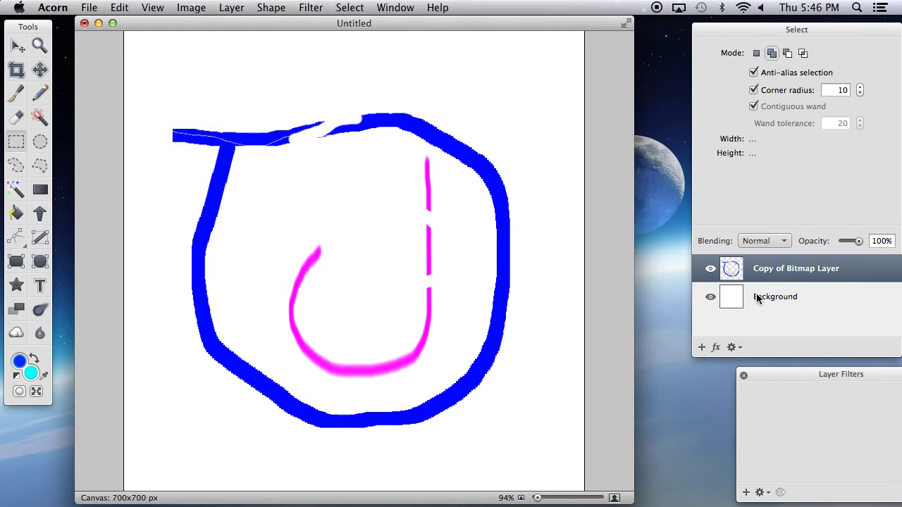
pyautogui.click(702, 347)
pyautogui.click(701, 347)
# Drag Copy of Bitmap Layer above Bitmap Layer 3 in the Layers panel
pyautogui.click(768, 325)
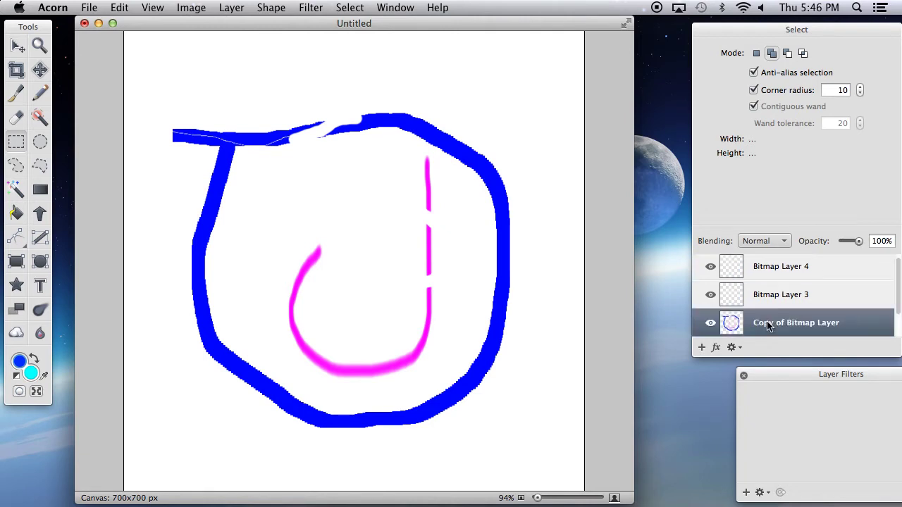
pyautogui.moveTo(765, 326); pyautogui.dragTo(758, 291)
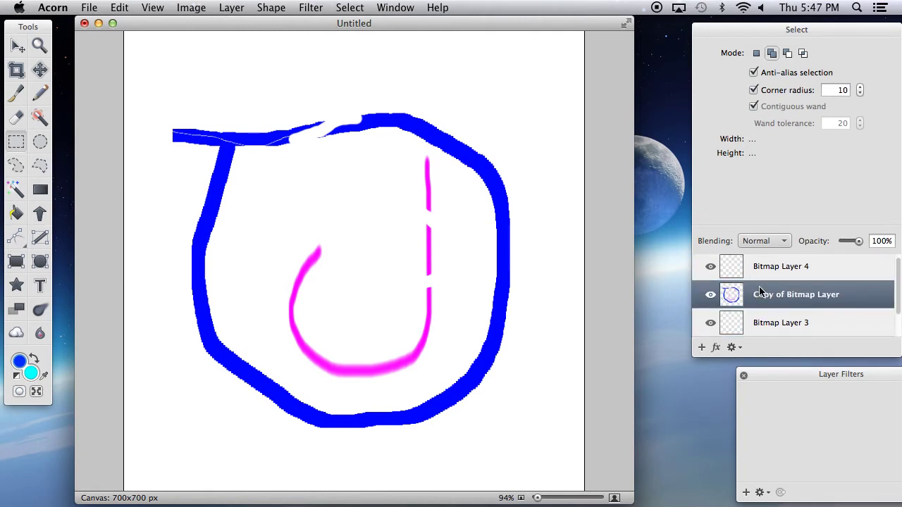
pyautogui.scroll(-2, 762, 292)
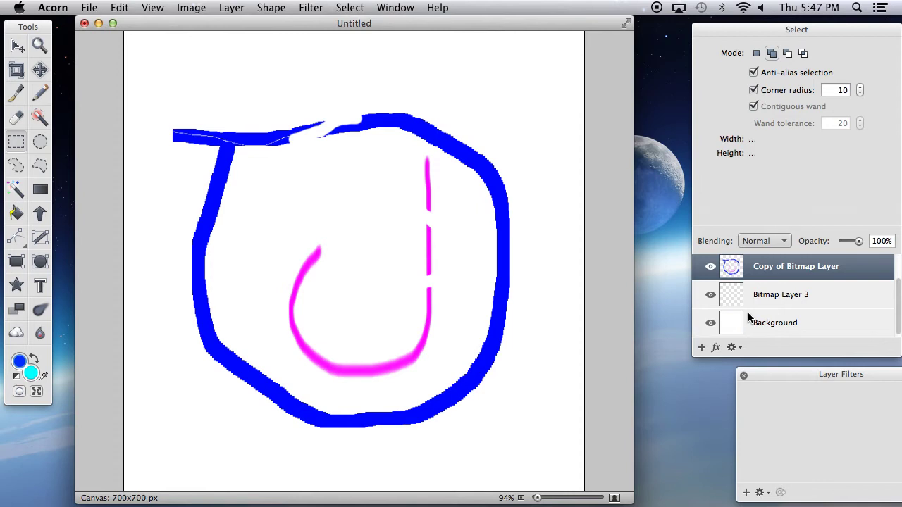
# Move Background up the stack, then put Copy of Bitmap Layer back above it
pyautogui.click(749, 317)
pyautogui.moveTo(763, 321); pyautogui.dragTo(760, 296)
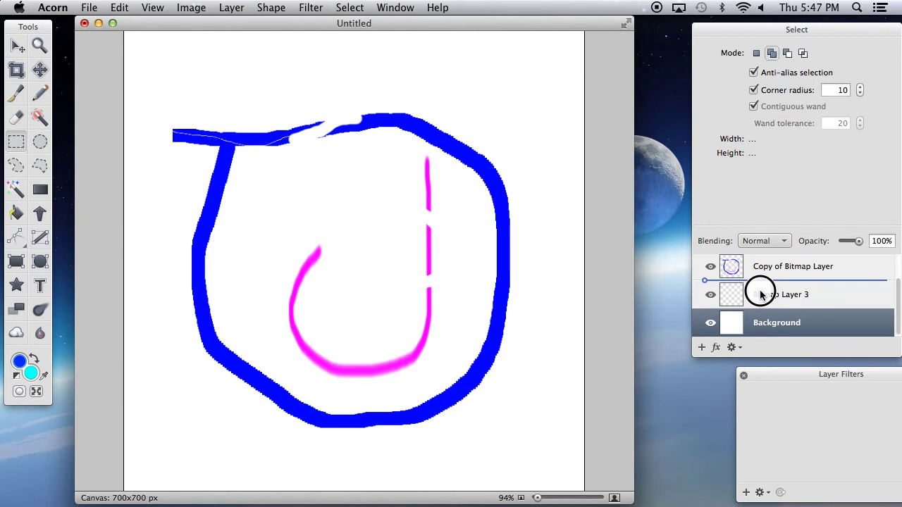
pyautogui.moveTo(760, 294)
pyautogui.mouseDown()
pyautogui.moveTo(765, 258)
pyautogui.moveTo(767, 279)
pyautogui.mouseUp()
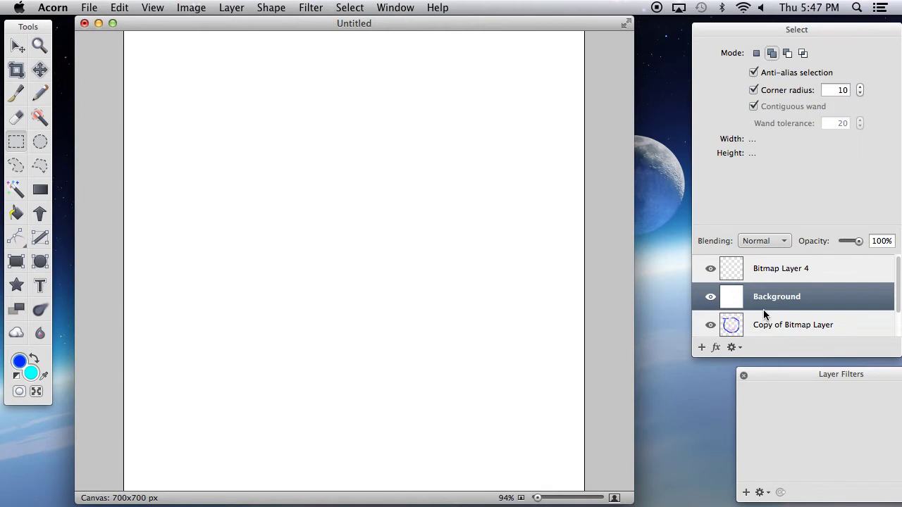
pyautogui.scroll(-1, 765, 310)
pyautogui.moveTo(773, 298)
pyautogui.mouseDown()
pyautogui.moveTo(775, 258)
pyautogui.moveTo(776, 282)
pyautogui.mouseUp()
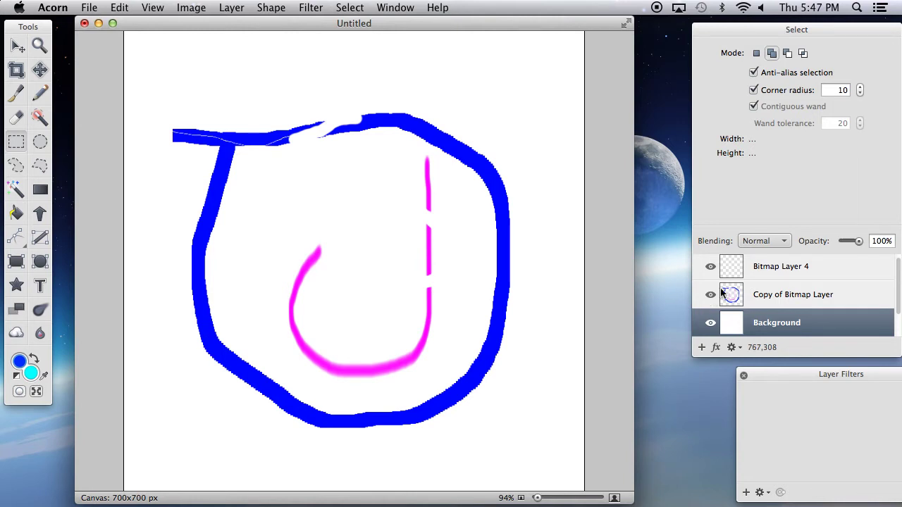
pyautogui.click(780, 294)
# Hide and reshow Copy of Bitmap Layer, then lock it against edits
pyautogui.click(710, 296)
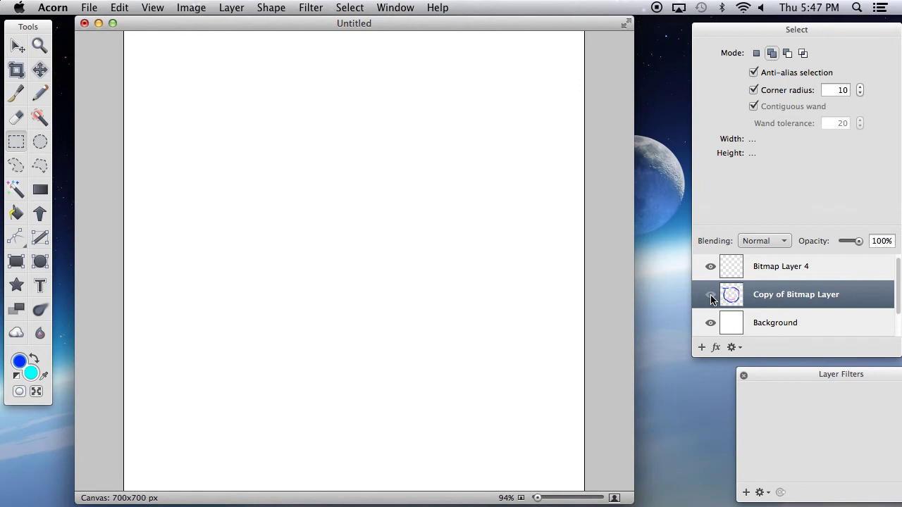
pyautogui.click(710, 296)
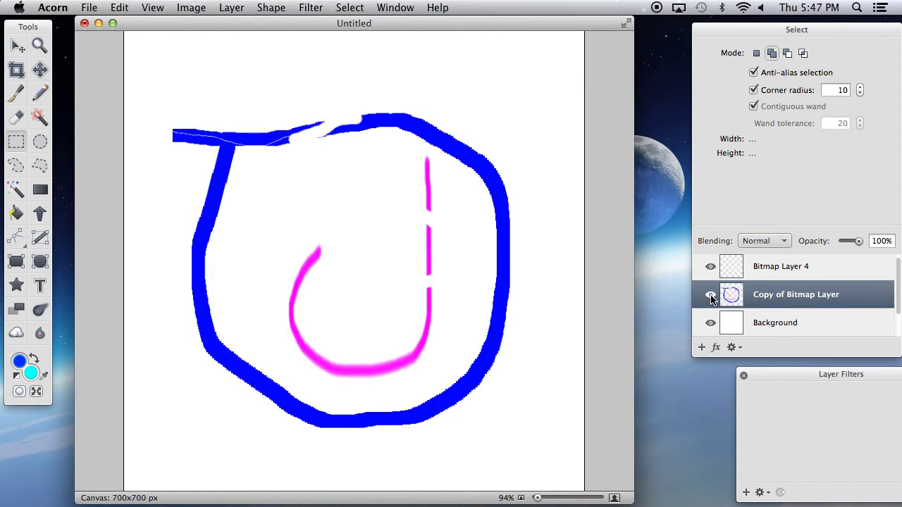
pyautogui.rightClick(755, 299)
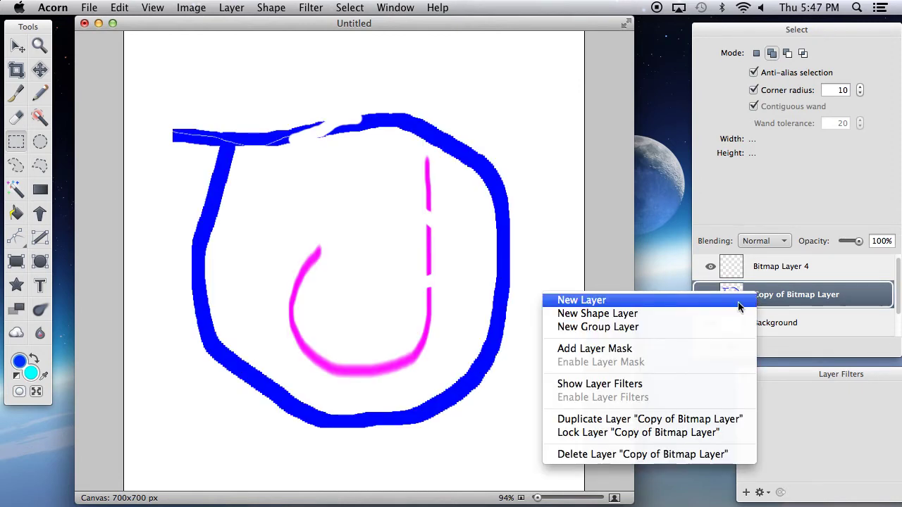
pyautogui.click(656, 435)
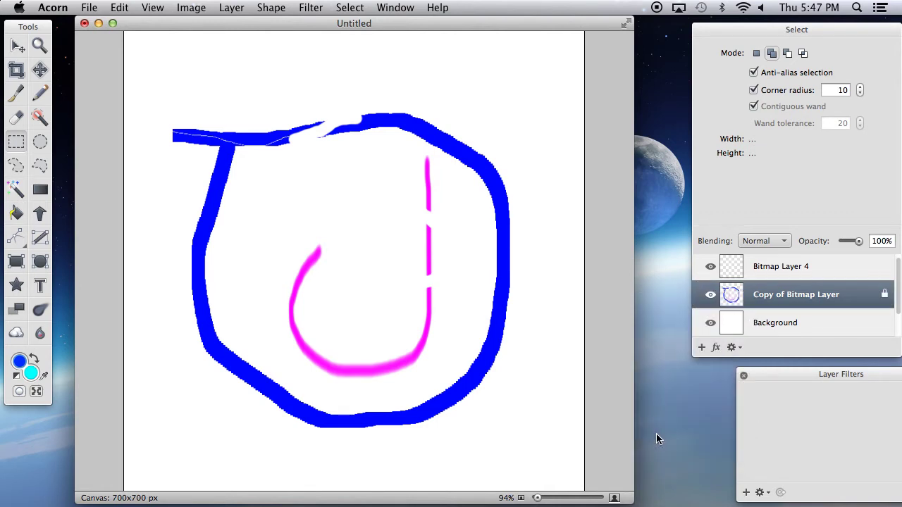
# Shift the Background layer with the Move tool three times, undoing each shift
pyautogui.click(17, 46)
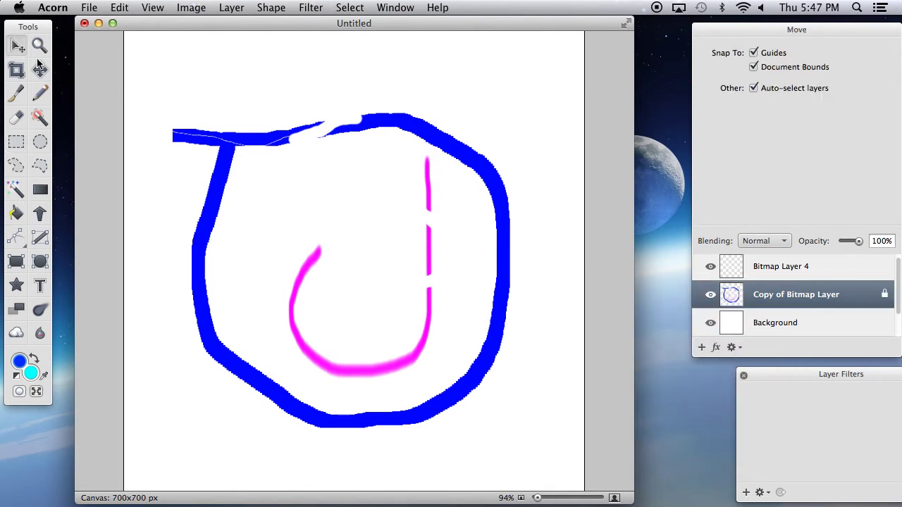
pyautogui.moveTo(226, 170); pyautogui.dragTo(251, 178)
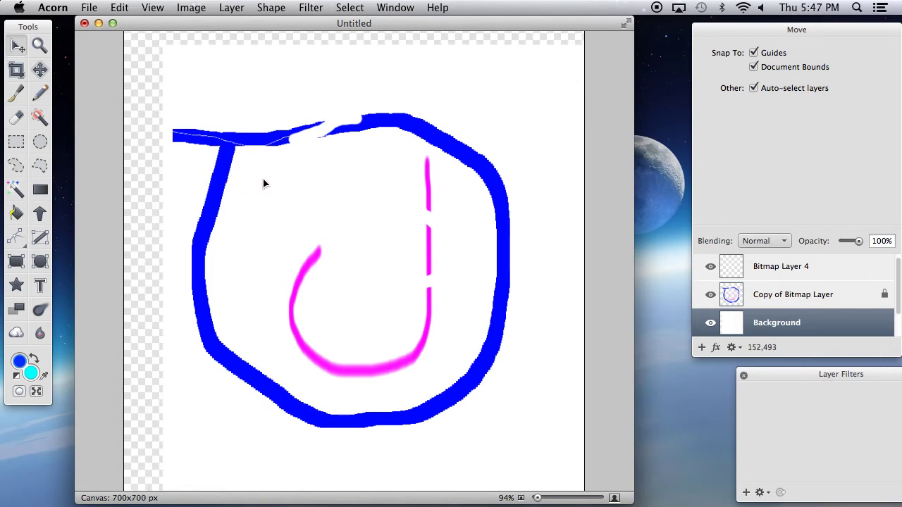
pyautogui.press('super+z')
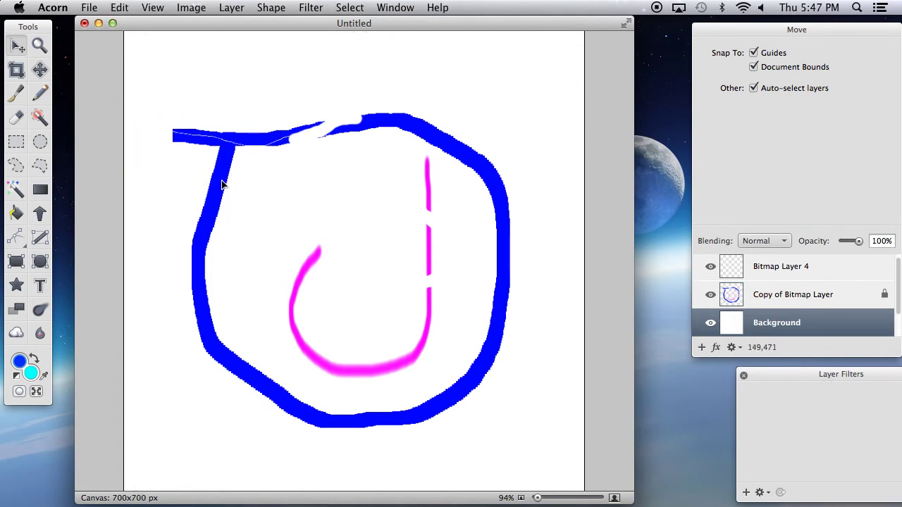
pyautogui.moveTo(222, 183); pyautogui.dragTo(302, 205)
pyautogui.press('super+z')
pyautogui.click(788, 296)
pyautogui.click(217, 200)
pyautogui.moveTo(217, 200); pyautogui.dragTo(268, 226)
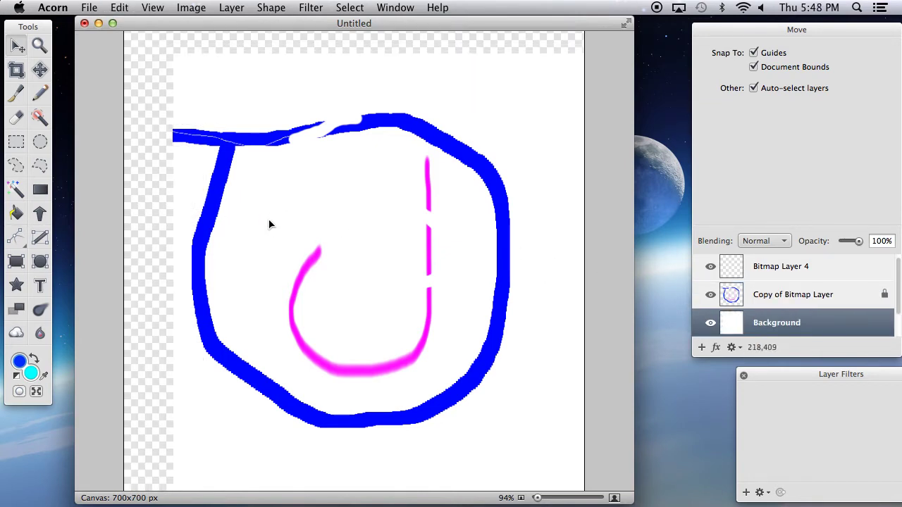
pyautogui.press('super+z')
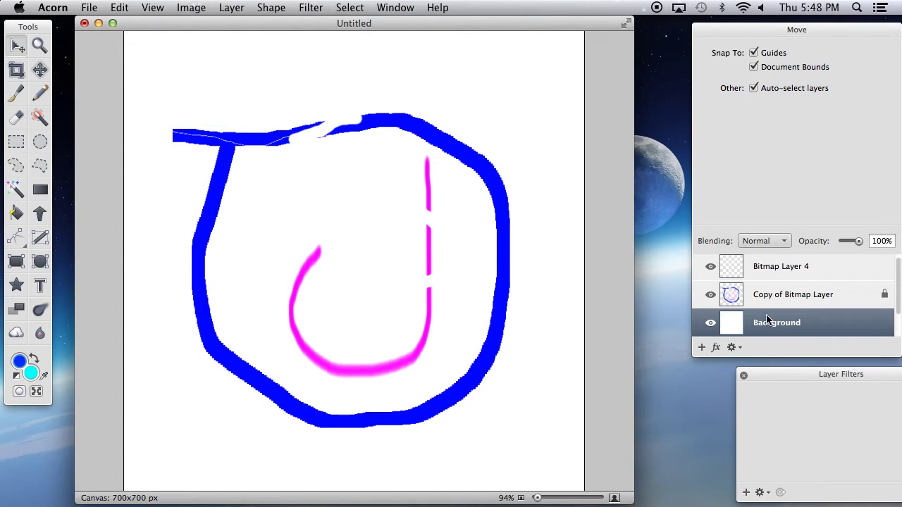
# Unlock Copy of Bitmap Layer and toggle its visibility off and on
pyautogui.click(719, 296)
pyautogui.rightClick(795, 298)
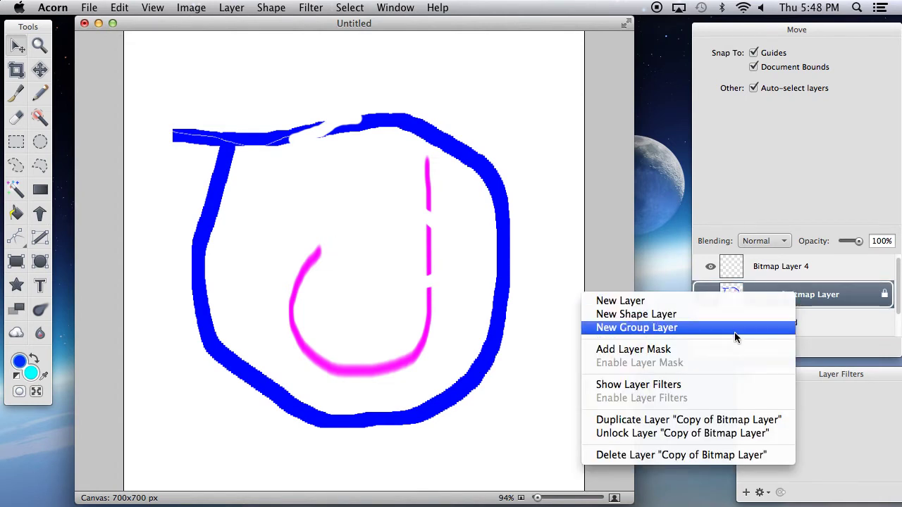
pyautogui.click(690, 434)
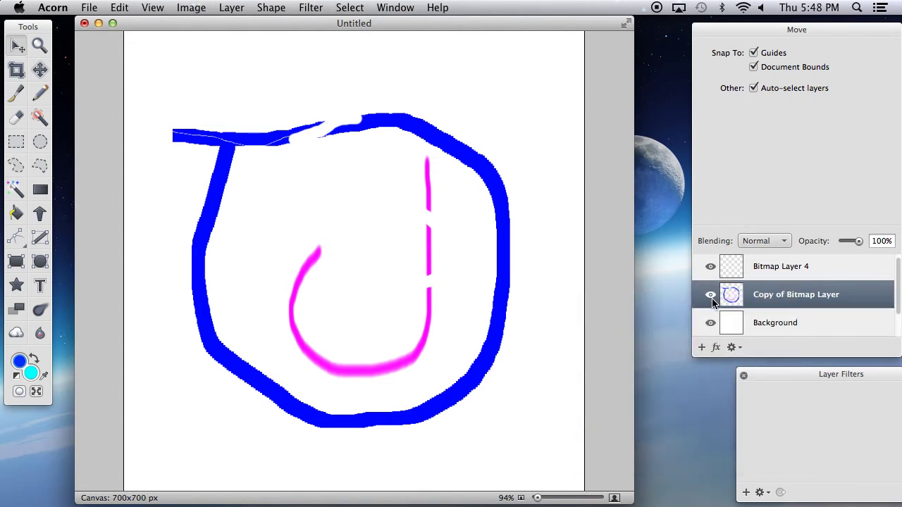
pyautogui.click(710, 295)
pyautogui.click(710, 296)
# Add a text box near the canvas top left reading 'Hello'
pyautogui.click(40, 285)
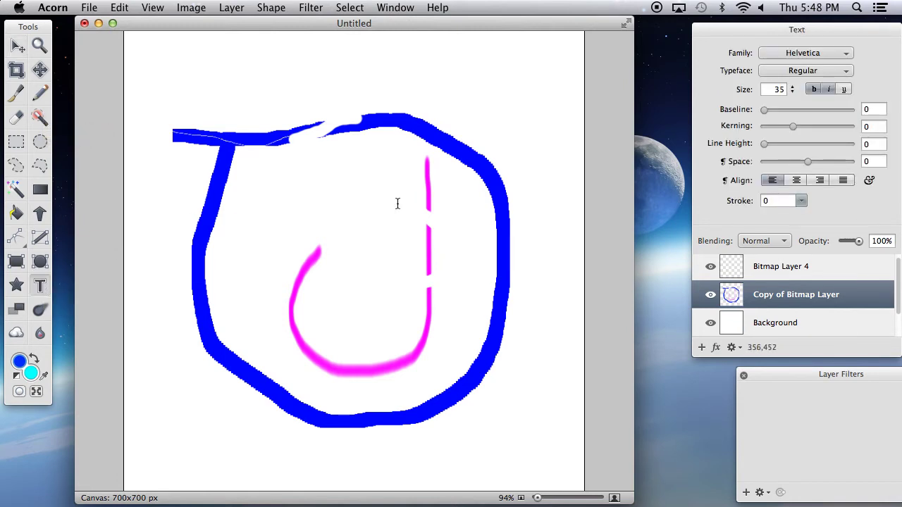
pyautogui.scroll(1, 796, 287)
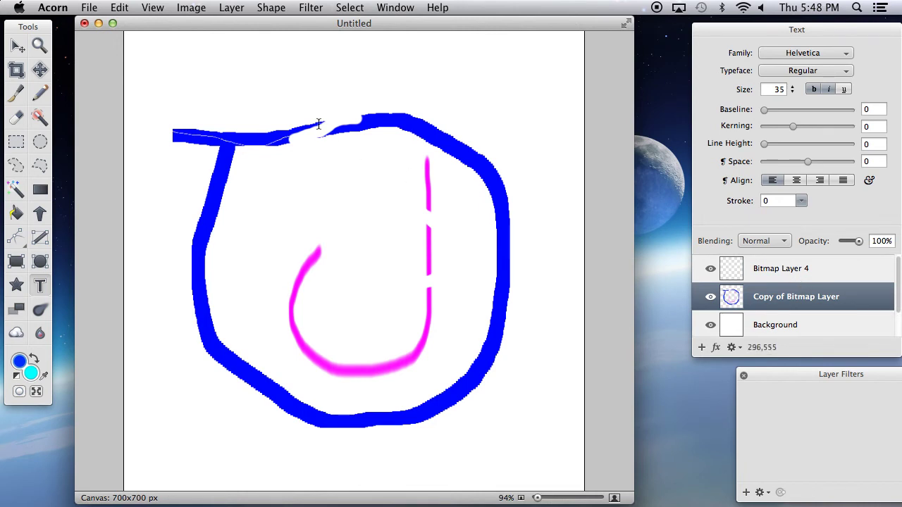
pyautogui.click(210, 75)
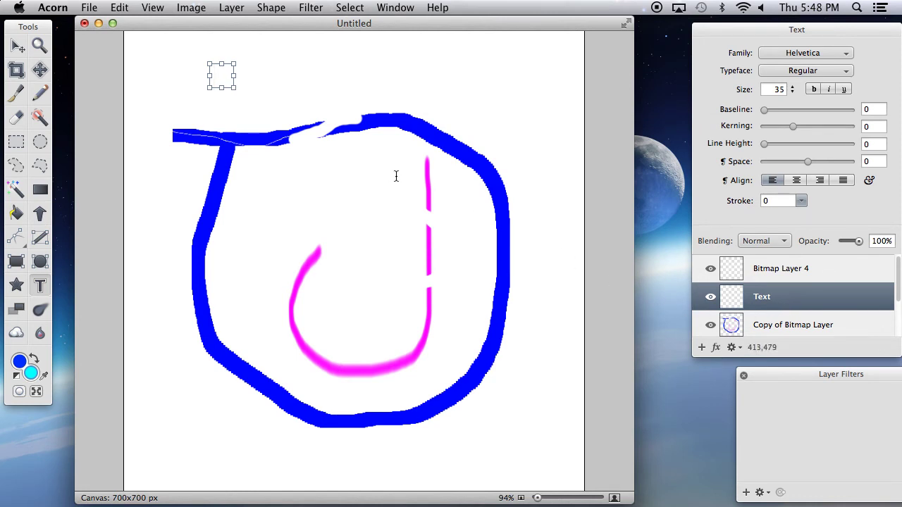
pyautogui.write('Hello')
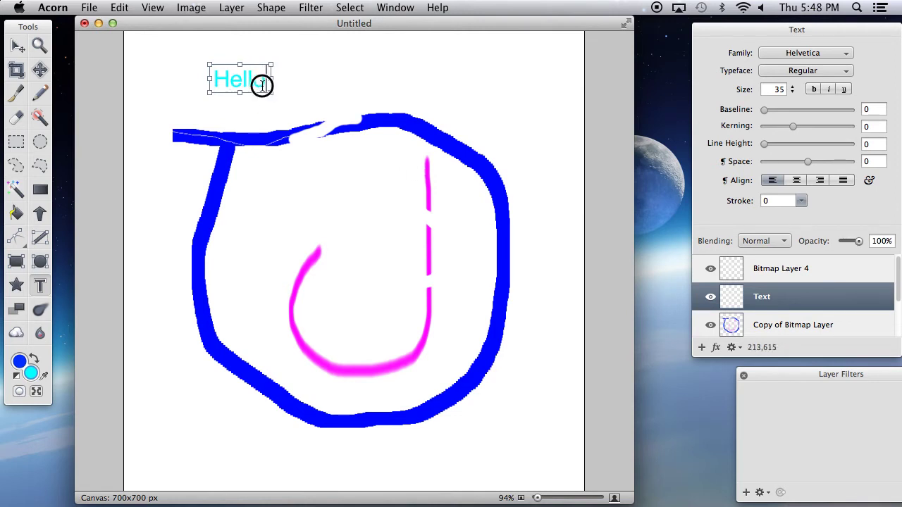
# Colour the whole Hello text orange, after trying green and magenta
pyautogui.moveTo(264, 80); pyautogui.dragTo(174, 86)
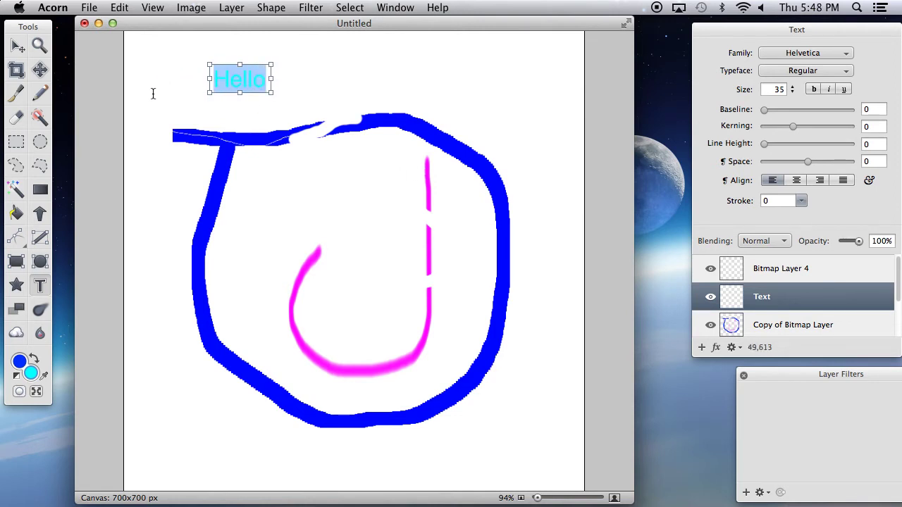
pyautogui.click(31, 374)
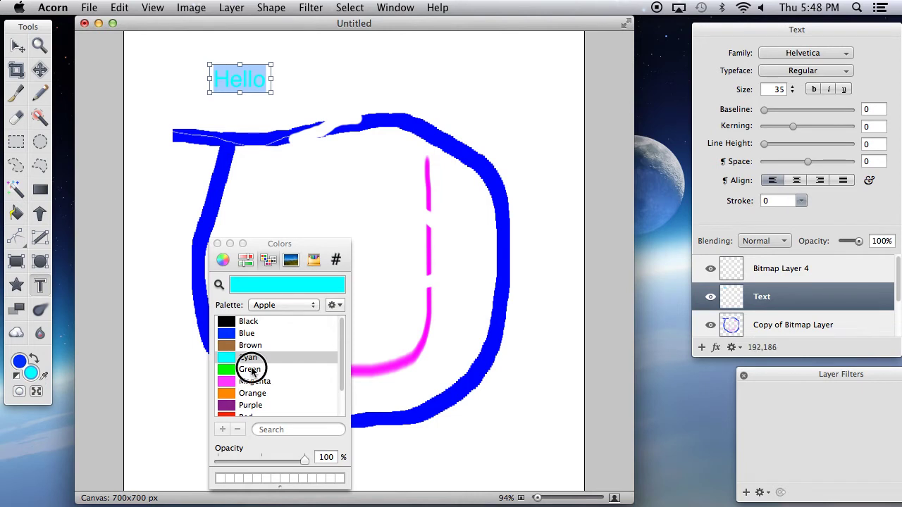
pyautogui.click(248, 368)
pyautogui.click(258, 382)
pyautogui.click(262, 393)
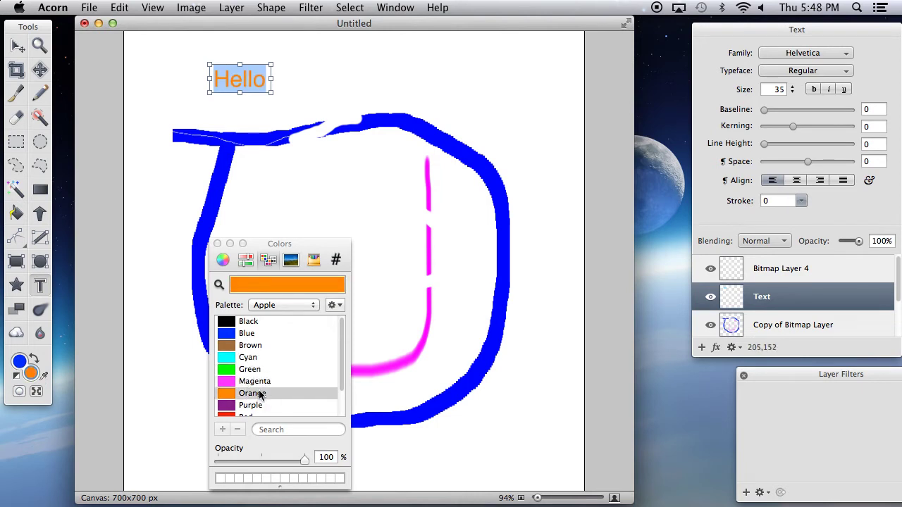
pyautogui.click(217, 243)
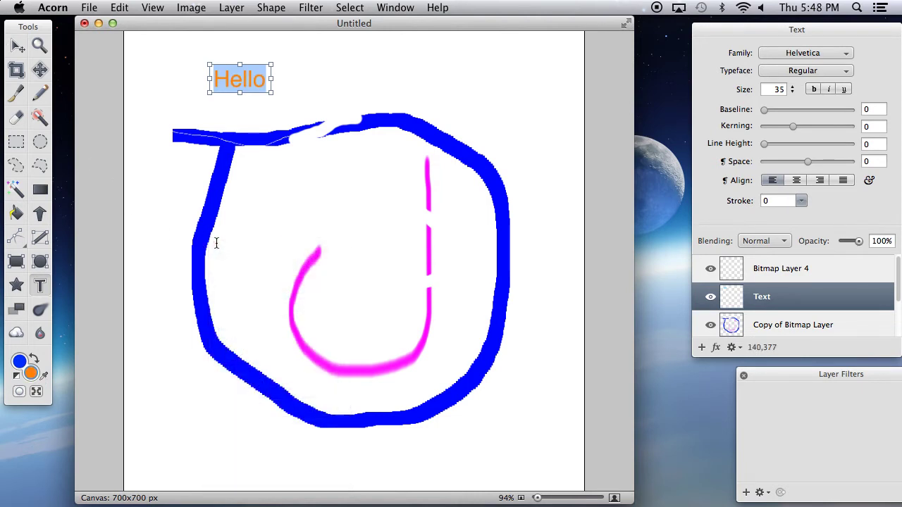
pyautogui.click(16, 46)
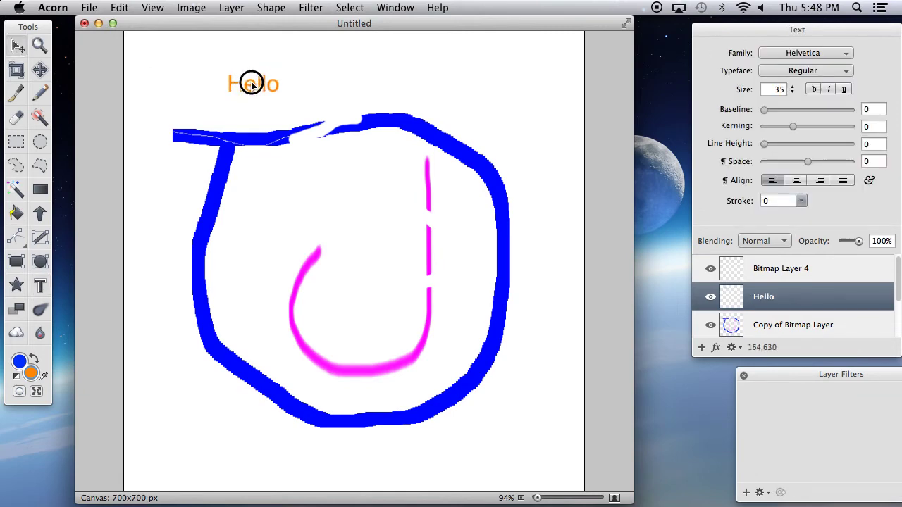
# Nudge the Hello text right, then test shifting the Background layer and undo it
pyautogui.moveTo(236, 80); pyautogui.dragTo(291, 90)
pyautogui.click(237, 8)
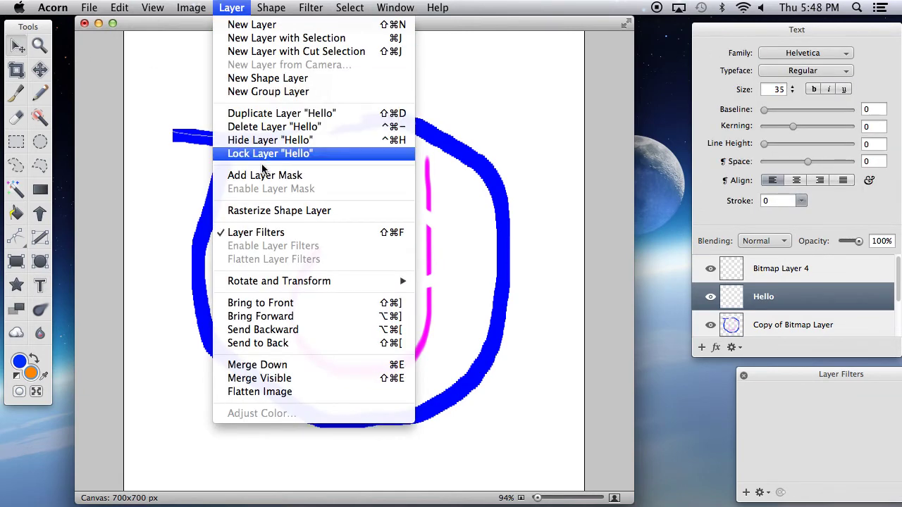
pyautogui.click(270, 210)
pyautogui.moveTo(298, 89); pyautogui.dragTo(344, 130)
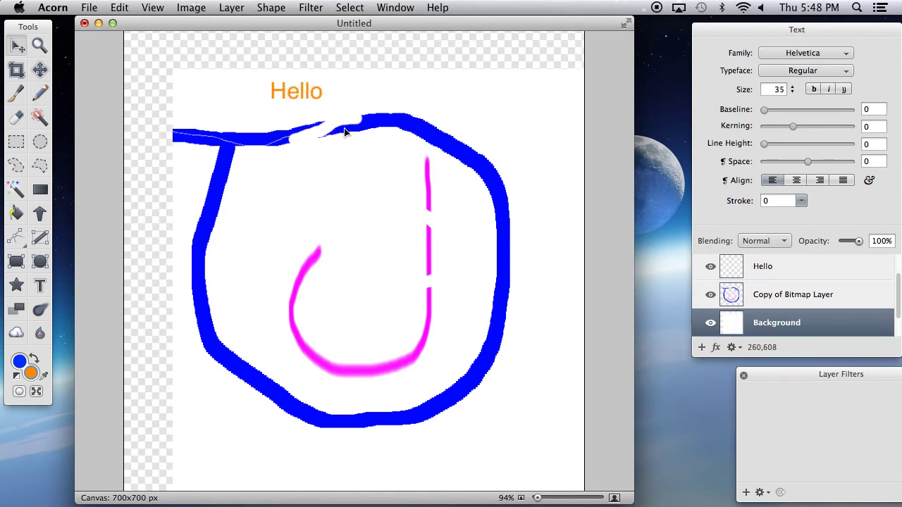
pyautogui.press('cmd+z')
# Try dragging Hello inside the magenta curve, undo it, then select all with Cmd+A
pyautogui.click(321, 101)
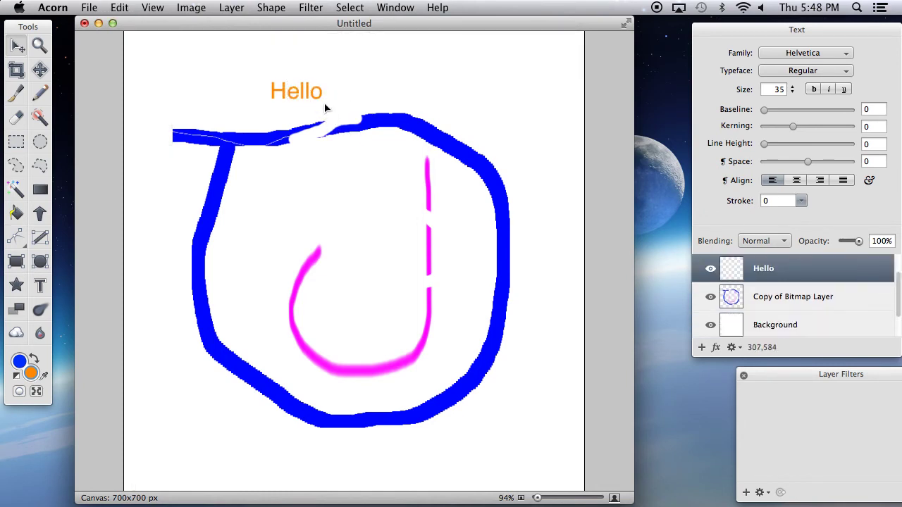
pyautogui.moveTo(319, 91)
pyautogui.mouseDown()
pyautogui.moveTo(367, 161)
pyautogui.moveTo(374, 300)
pyautogui.moveTo(390, 306)
pyautogui.moveTo(383, 306)
pyautogui.mouseUp()
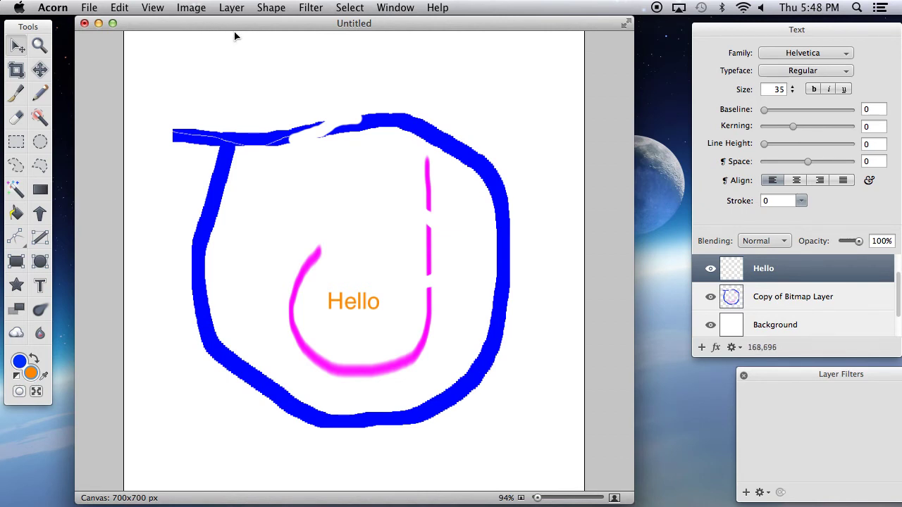
pyautogui.press('cmd+z')
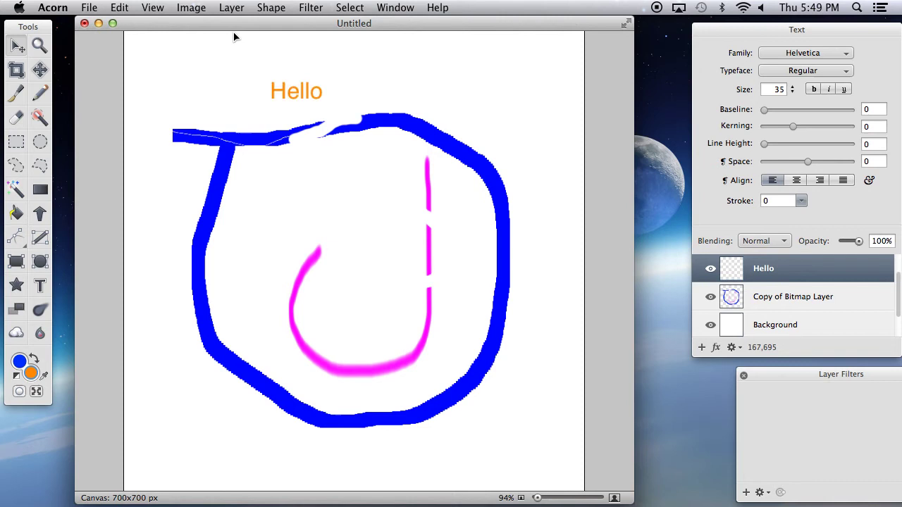
pyautogui.press('cmd+a')
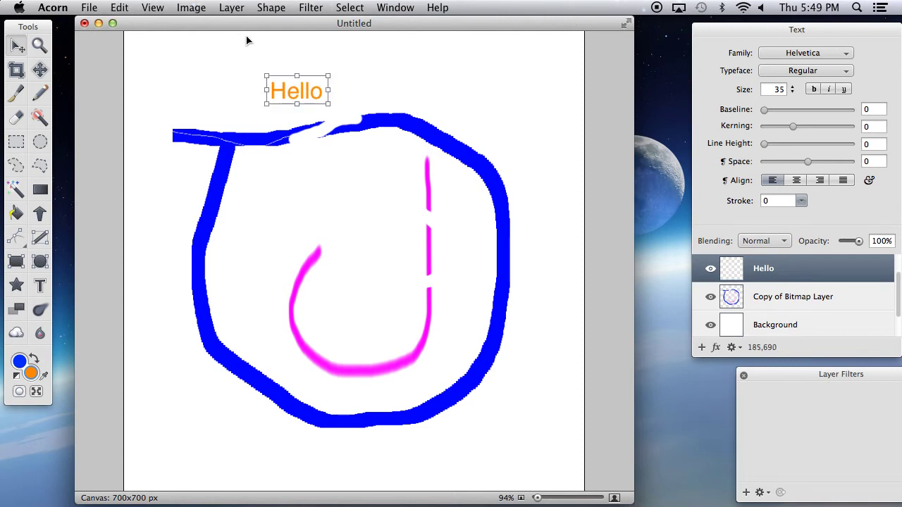